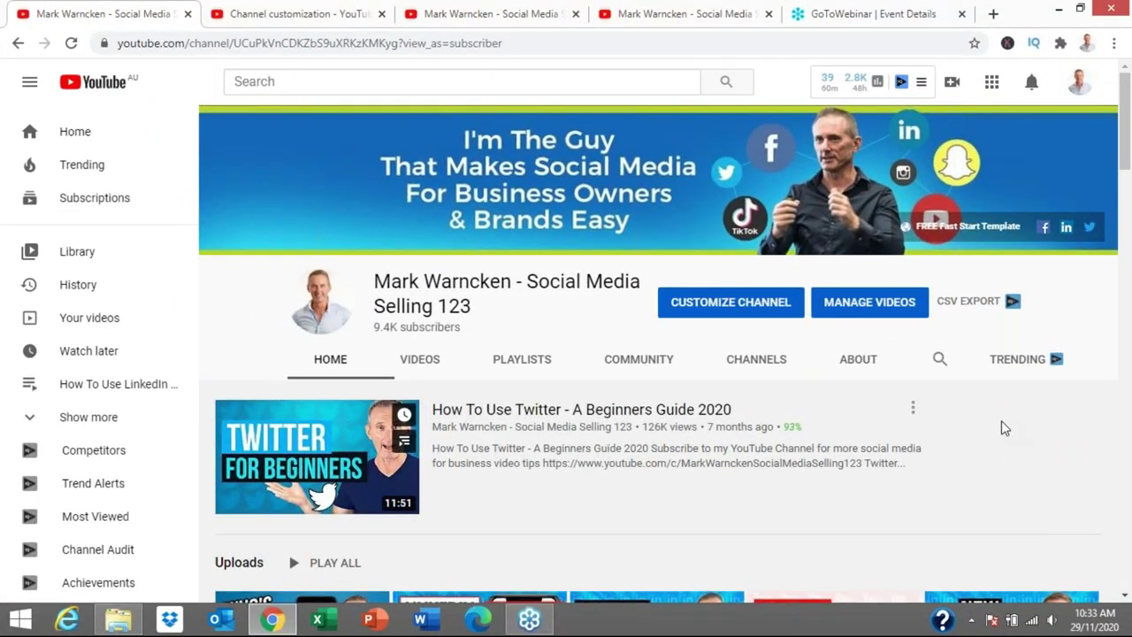
Look over the channel's home page, including the featured video and the Uploads and Popular uploads rows
{"action": "scroll", "coordinate": [1001, 420], "scroll_direction": "down", "scroll_amount": 5}
{"action": "scroll", "coordinate": [1001, 420], "scroll_direction": "up", "scroll_amount": 5}
{"action": "scroll", "coordinate": [1001, 420], "scroll_direction": "down", "scroll_amount": 5}
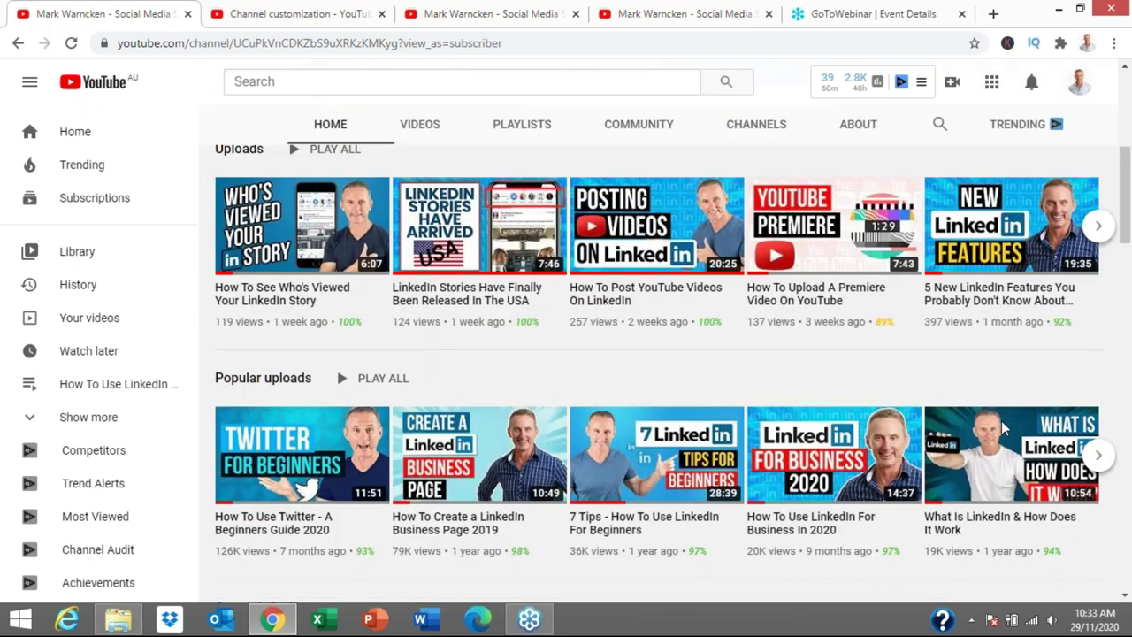
{"action": "scroll", "coordinate": [1001, 420], "scroll_direction": "down", "scroll_amount": 4}
{"action": "scroll", "coordinate": [1001, 420], "scroll_direction": "up", "scroll_amount": 6}
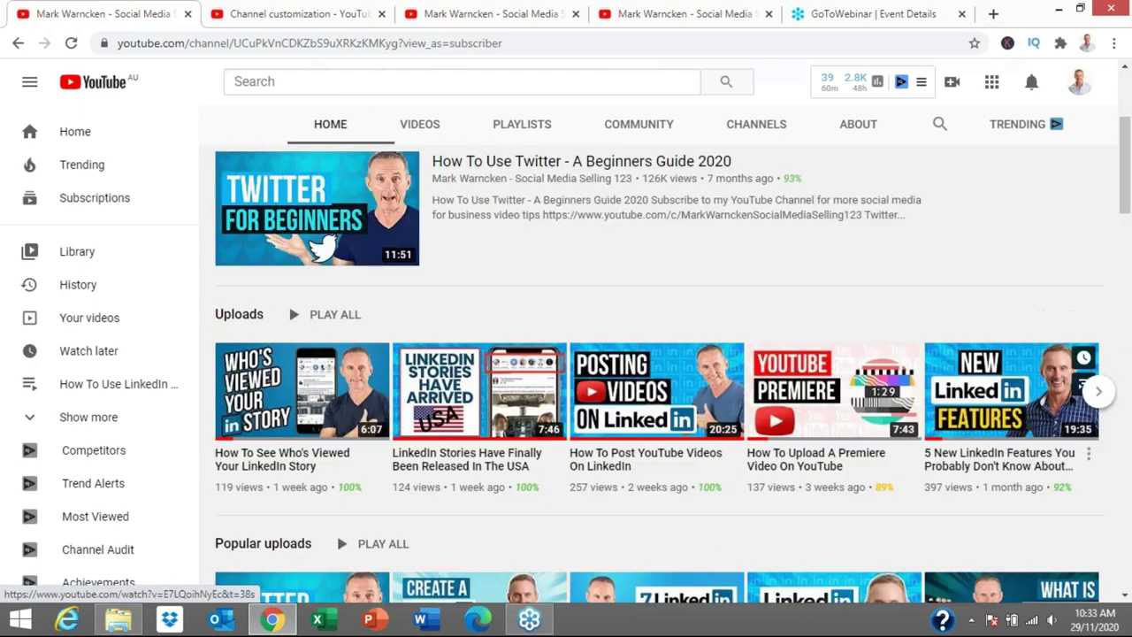
{"action": "scroll", "coordinate": [336, 530], "scroll_direction": "up", "scroll_amount": 3}
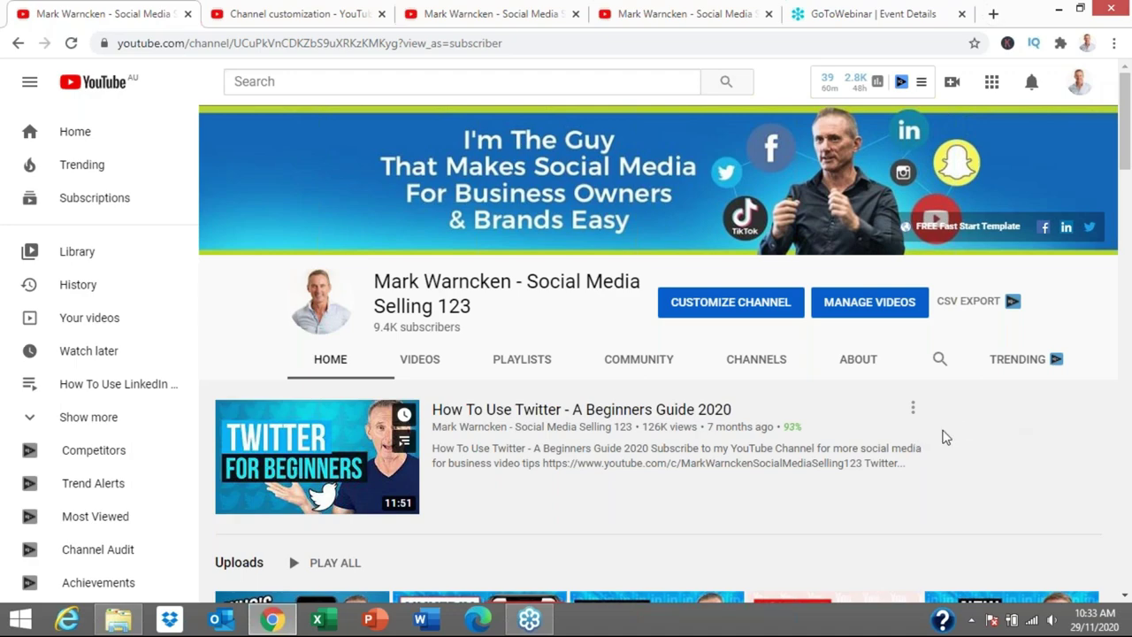
{"action": "scroll", "coordinate": [944, 437], "scroll_direction": "down", "scroll_amount": 3}
{"action": "scroll", "coordinate": [897, 416], "scroll_direction": "up", "scroll_amount": 3}
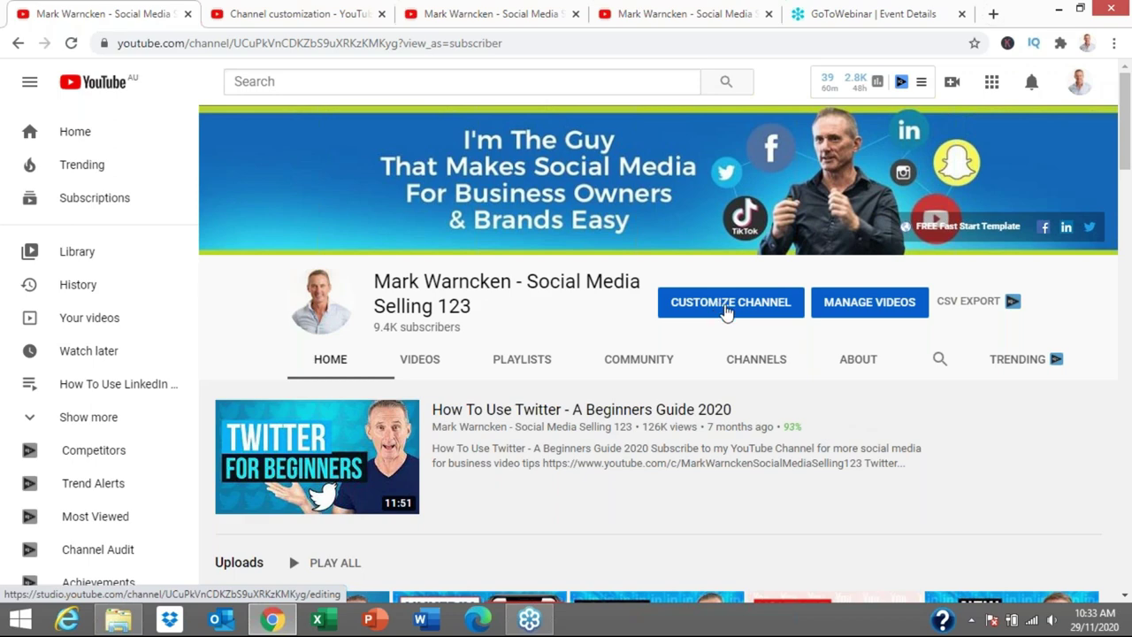
Open the channel's customization page and review the video spotlight and featured sections of its layout
{"action": "left_click", "coordinate": [727, 305]}
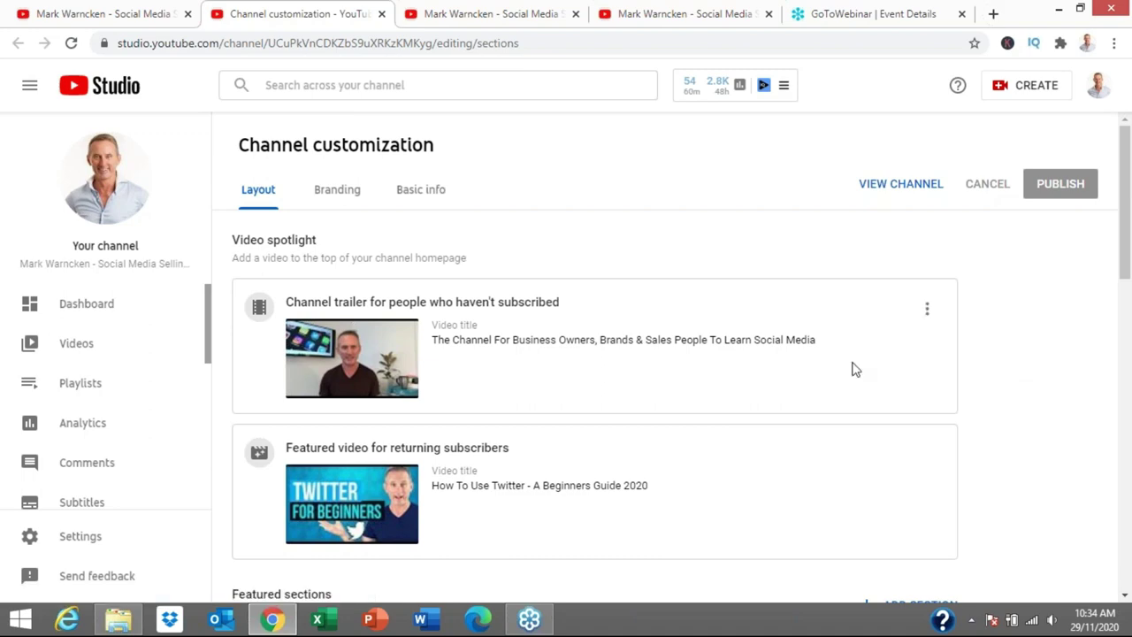
{"action": "scroll", "coordinate": [855, 369], "scroll_direction": "down", "scroll_amount": 5}
{"action": "scroll", "coordinate": [854, 369], "scroll_direction": "up", "scroll_amount": 5}
{"action": "scroll", "coordinate": [804, 351], "scroll_direction": "down", "scroll_amount": 3}
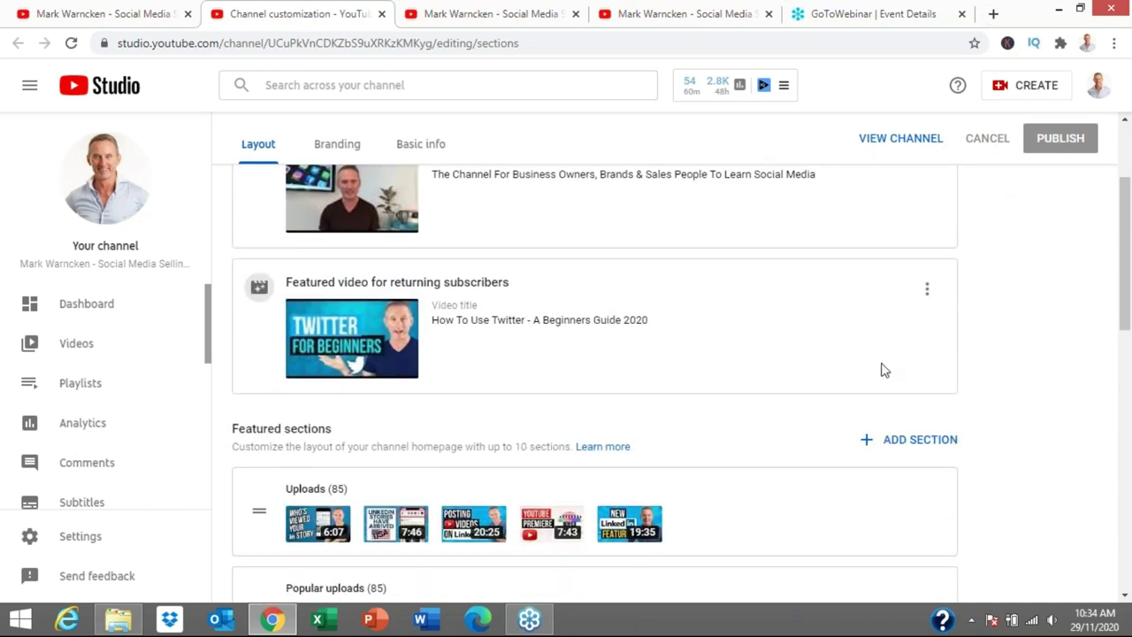
{"action": "scroll", "coordinate": [883, 370], "scroll_direction": "up", "scroll_amount": 3}
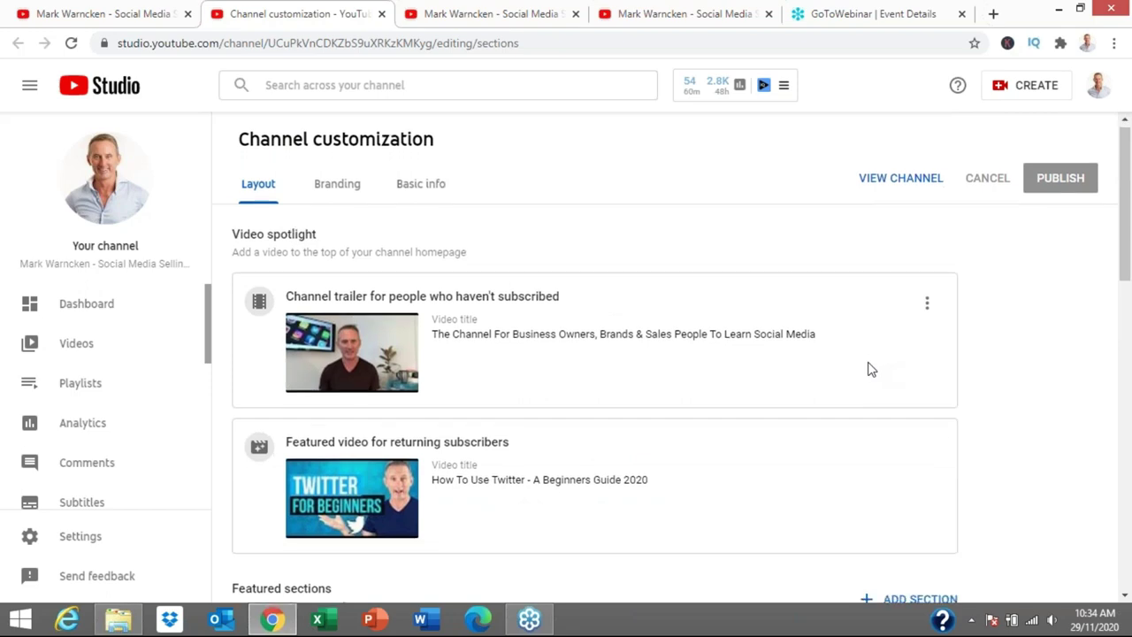
{"action": "scroll", "coordinate": [870, 369], "scroll_direction": "down", "scroll_amount": 4}
{"action": "scroll", "coordinate": [841, 404], "scroll_direction": "down", "scroll_amount": 5}
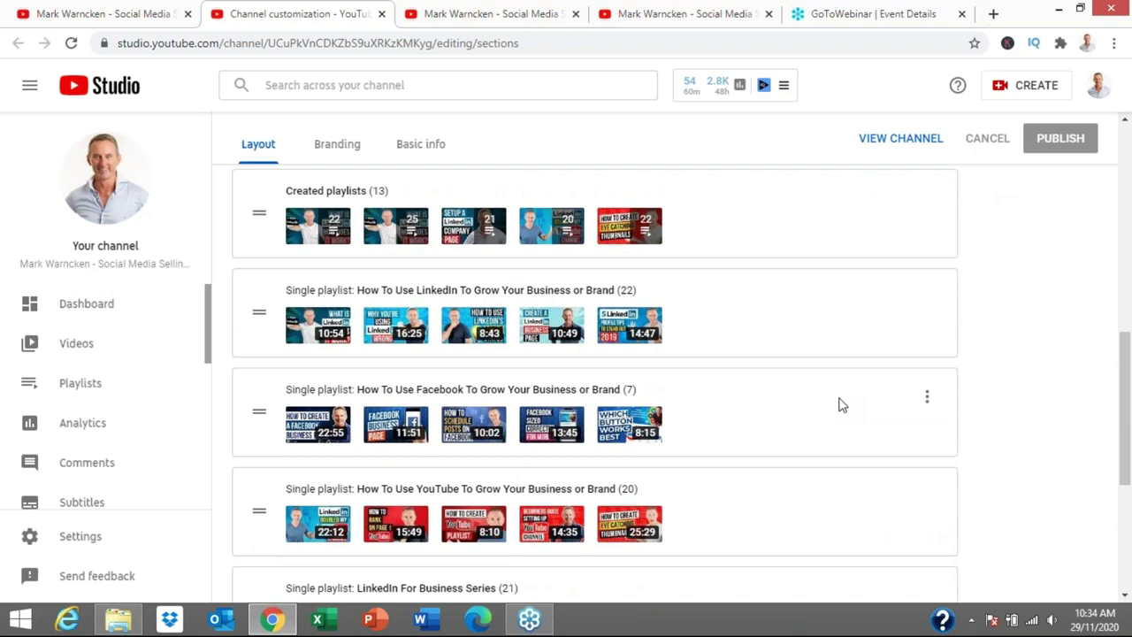
{"action": "scroll", "coordinate": [841, 404], "scroll_direction": "up", "scroll_amount": 8}
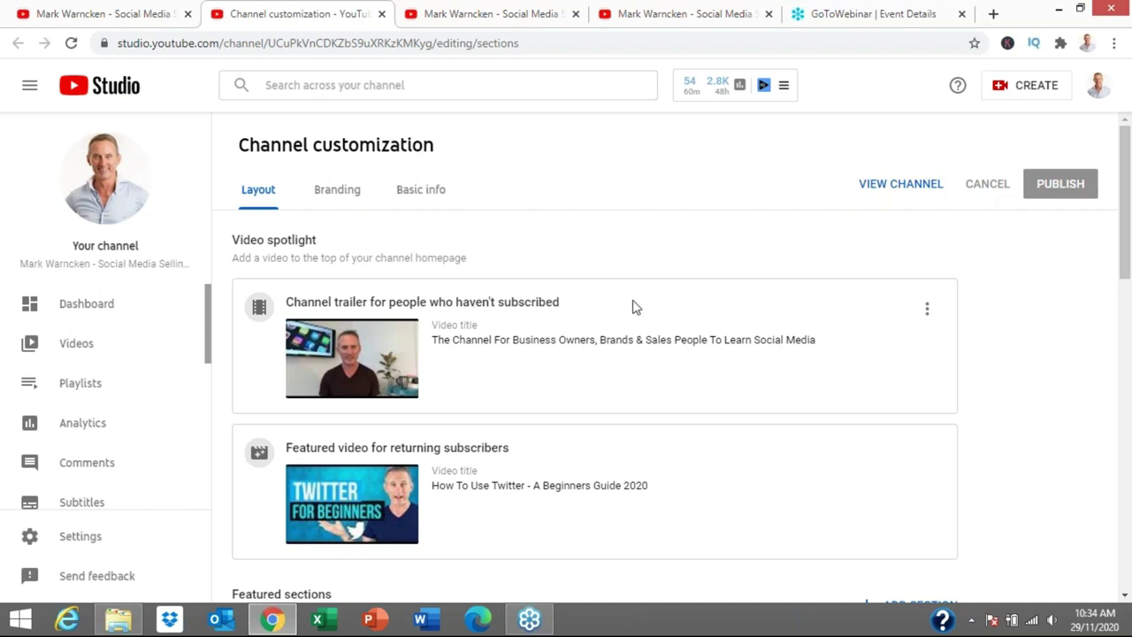
Examine the channel trailer for people who haven't subscribed and its options for changing or removing the video
{"action": "scroll", "coordinate": [620, 321], "scroll_direction": "down", "scroll_amount": 1}
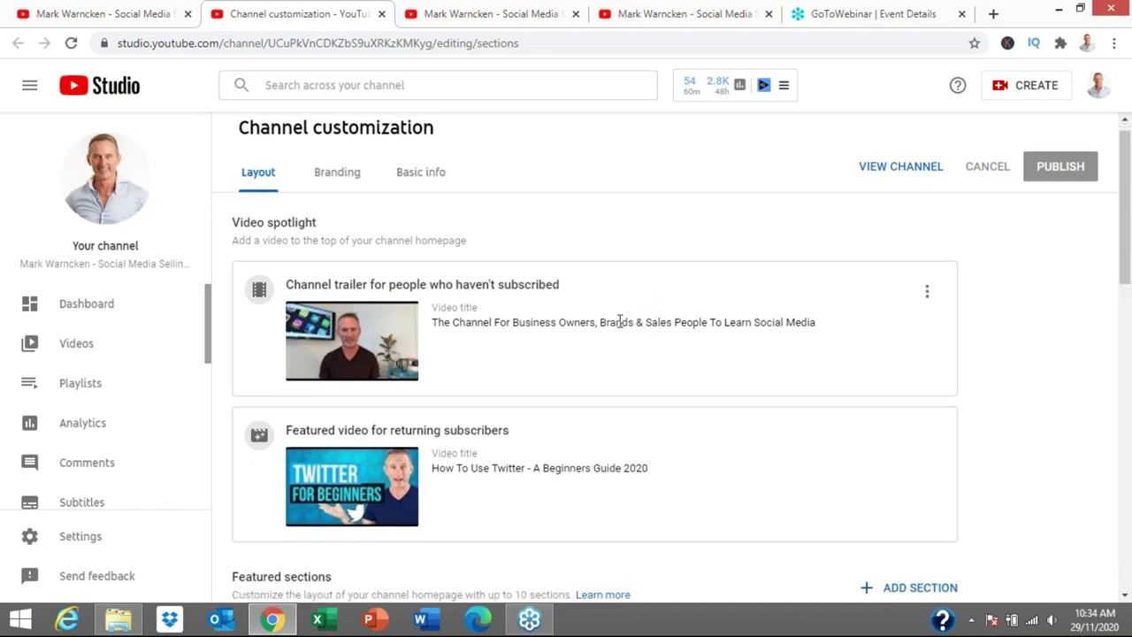
{"action": "scroll", "coordinate": [620, 321], "scroll_direction": "down", "scroll_amount": 1}
{"action": "scroll", "coordinate": [625, 331], "scroll_direction": "up", "scroll_amount": 2}
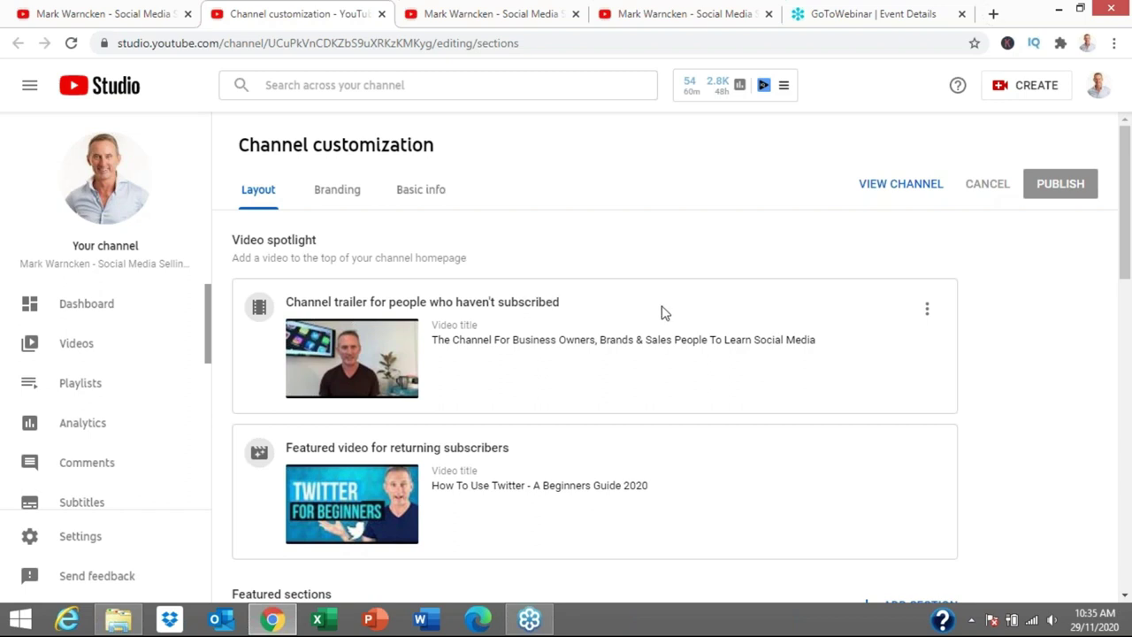
{"action": "scroll", "coordinate": [663, 312], "scroll_direction": "down", "scroll_amount": 2}
{"action": "scroll", "coordinate": [663, 311], "scroll_direction": "up", "scroll_amount": 2}
{"action": "left_click", "coordinate": [926, 314]}
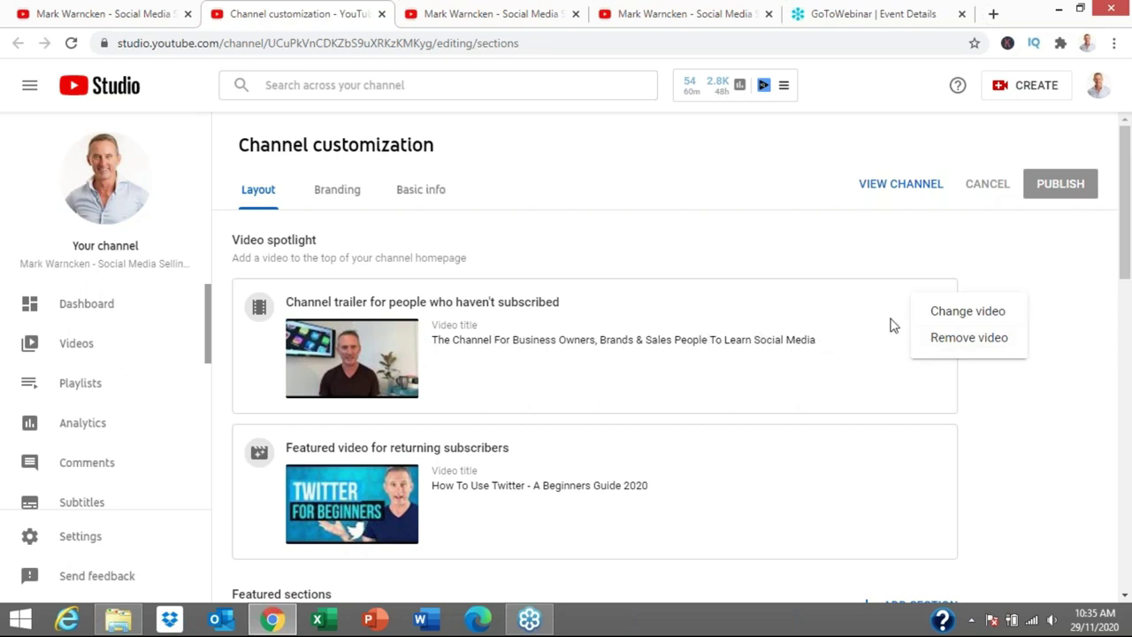
{"action": "left_click", "coordinate": [857, 307]}
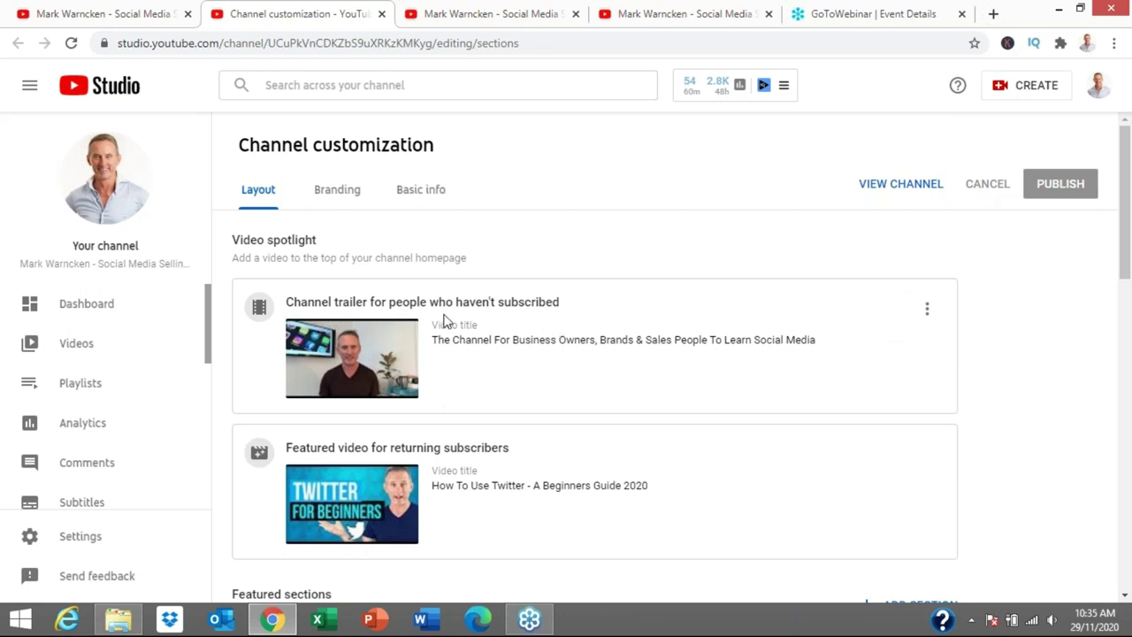
Switch to the open channel page that shows the trailer for non-subscribers and examine the trailer and its description
{"action": "left_click", "coordinate": [477, 14]}
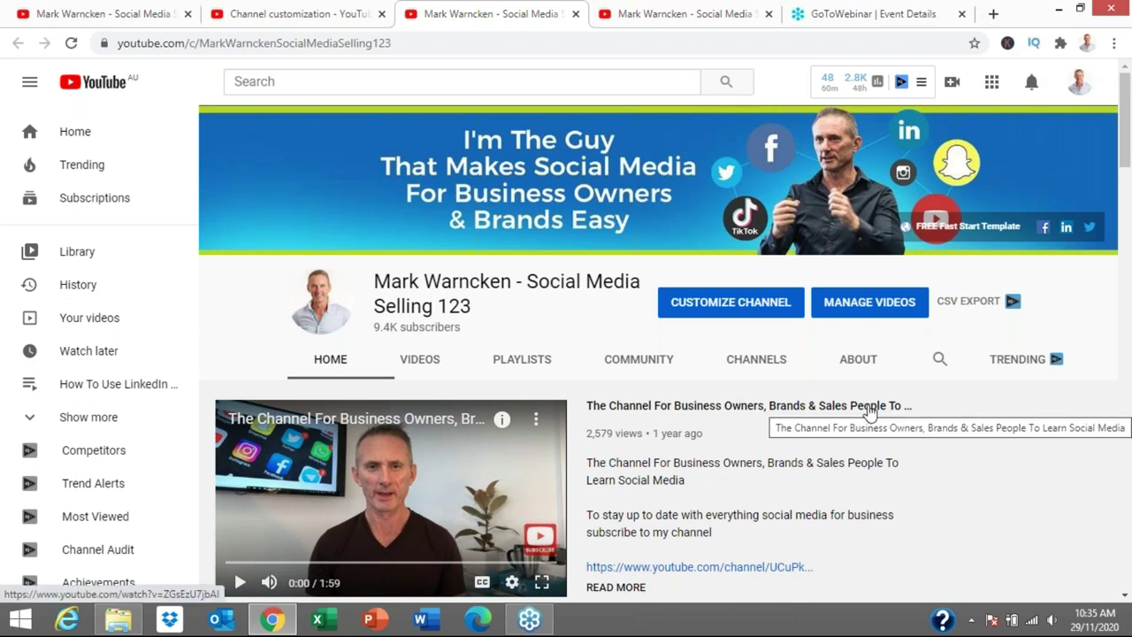
{"action": "scroll", "coordinate": [939, 427], "scroll_direction": "down", "scroll_amount": 1}
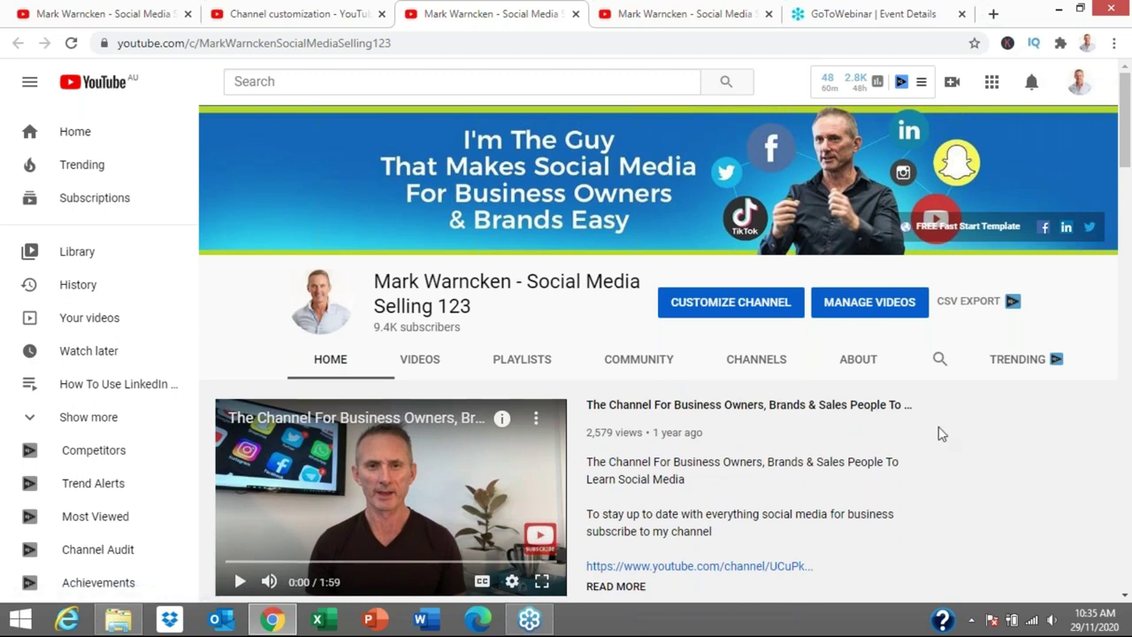
{"action": "scroll", "coordinate": [938, 427], "scroll_direction": "down", "scroll_amount": 3}
{"action": "scroll", "coordinate": [923, 434], "scroll_direction": "up", "scroll_amount": 5}
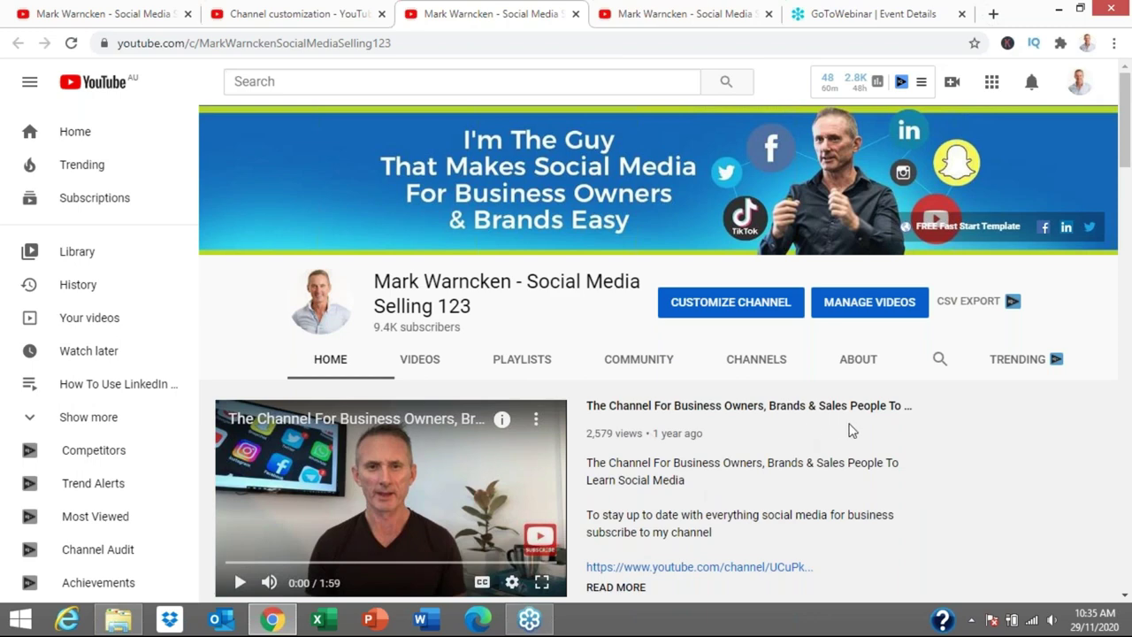
{"action": "scroll", "coordinate": [851, 430], "scroll_direction": "down", "scroll_amount": 2}
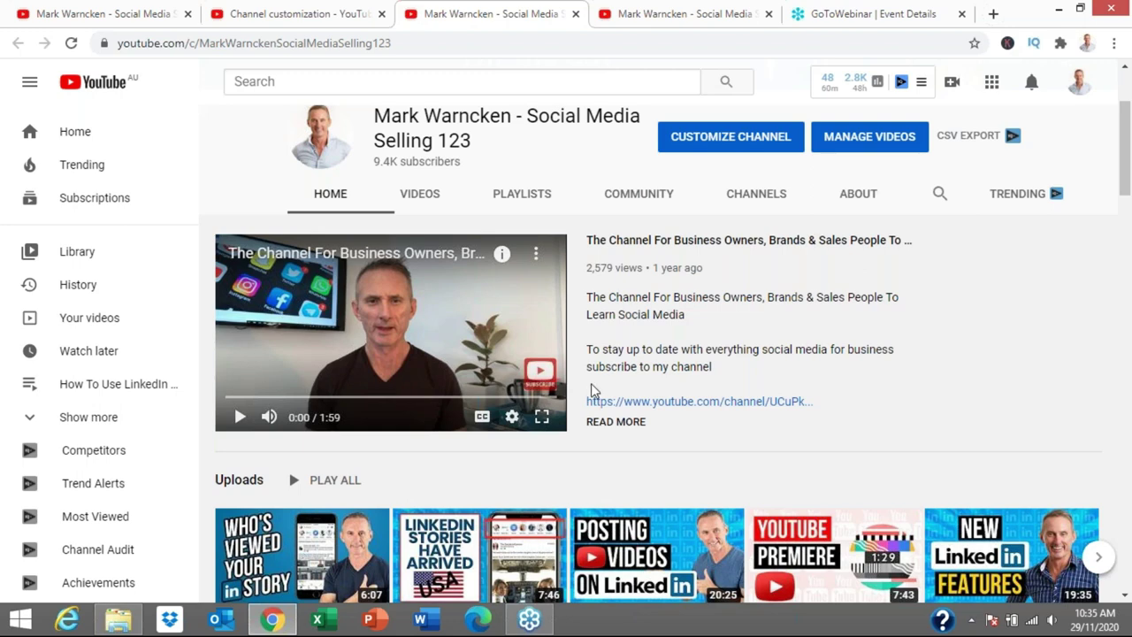
{"action": "scroll", "coordinate": [598, 390], "scroll_direction": "up", "scroll_amount": 1}
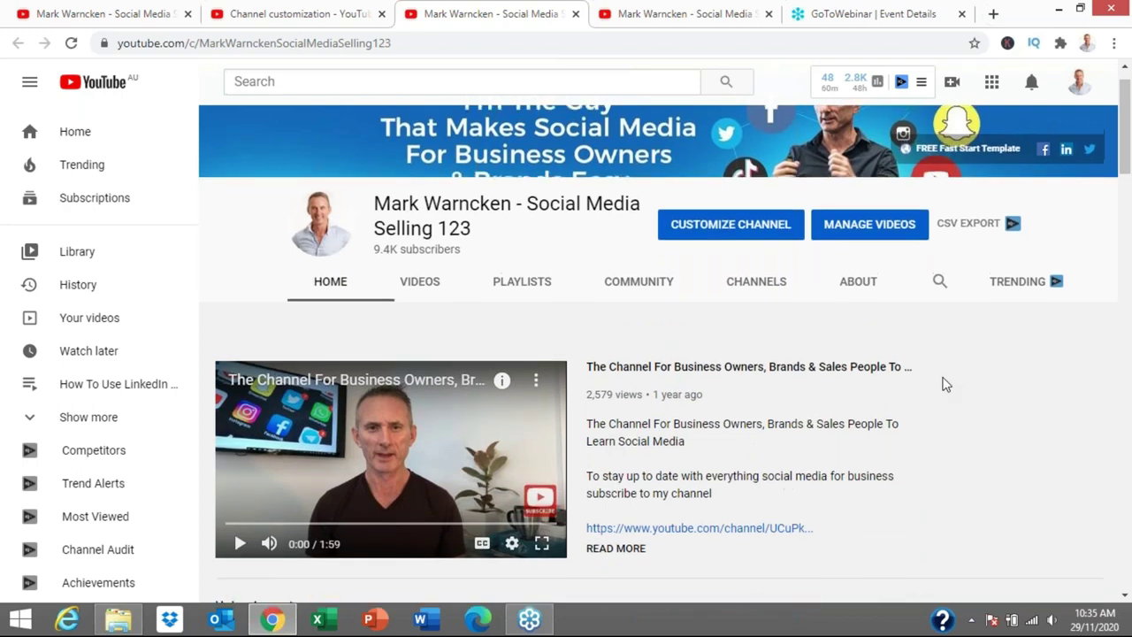
{"action": "scroll", "coordinate": [462, 389], "scroll_direction": "up", "scroll_amount": 1}
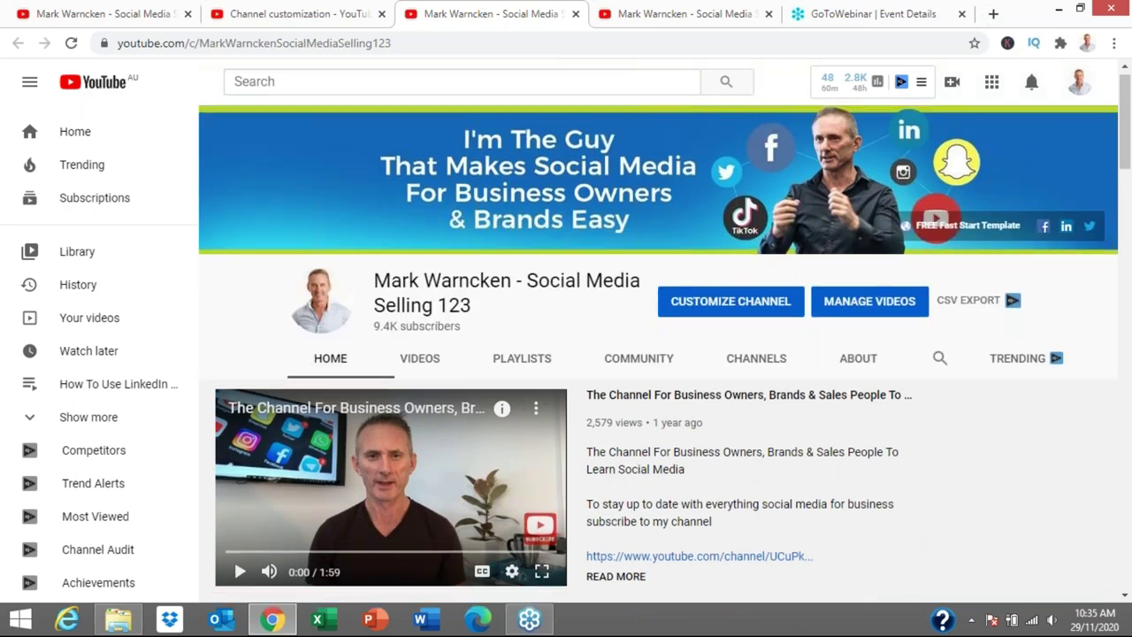
{"action": "scroll", "coordinate": [469, 394], "scroll_direction": "down", "scroll_amount": 1}
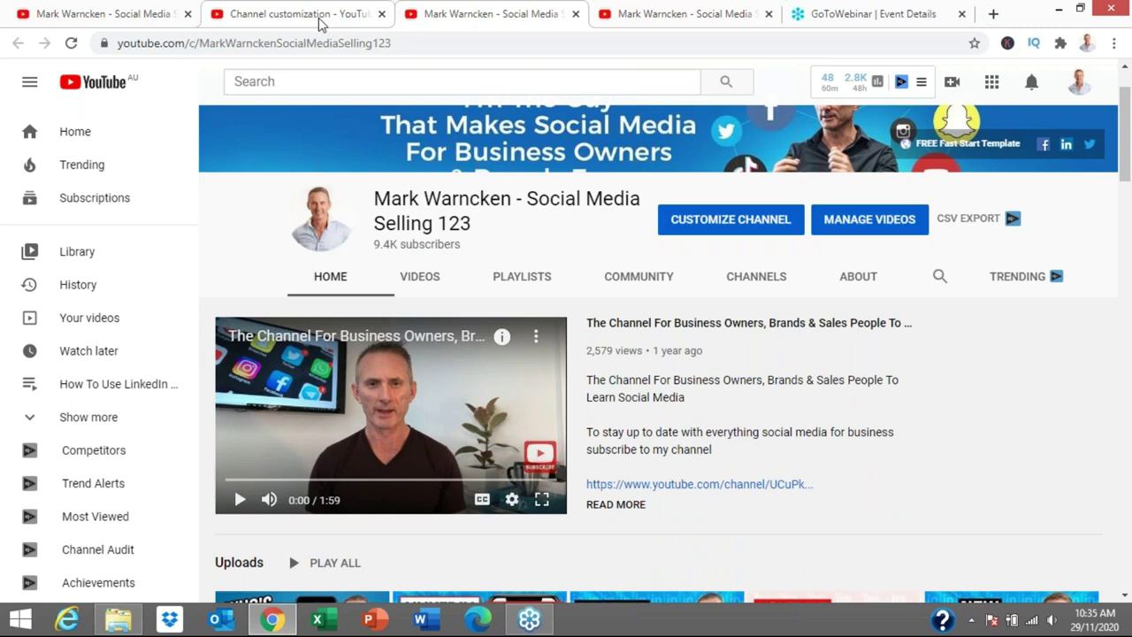
Return to the channel customization page and examine the featured video for returning subscribers
{"action": "left_click", "coordinate": [321, 23]}
{"action": "scroll", "coordinate": [847, 398], "scroll_direction": "down", "scroll_amount": 2}
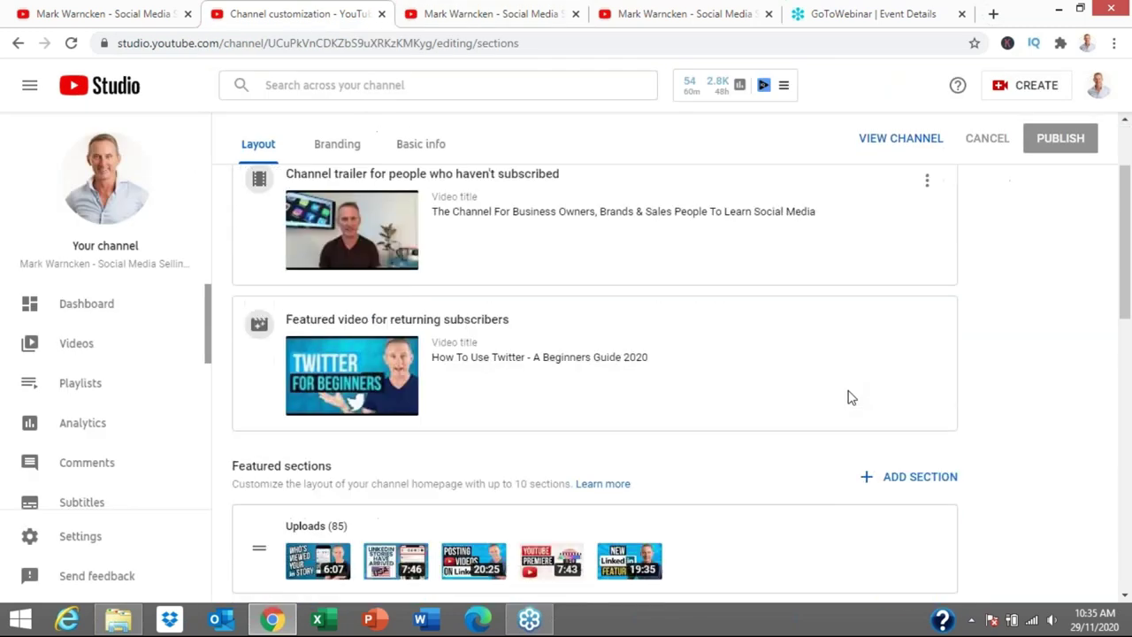
{"action": "scroll", "coordinate": [847, 397], "scroll_direction": "down", "scroll_amount": 1}
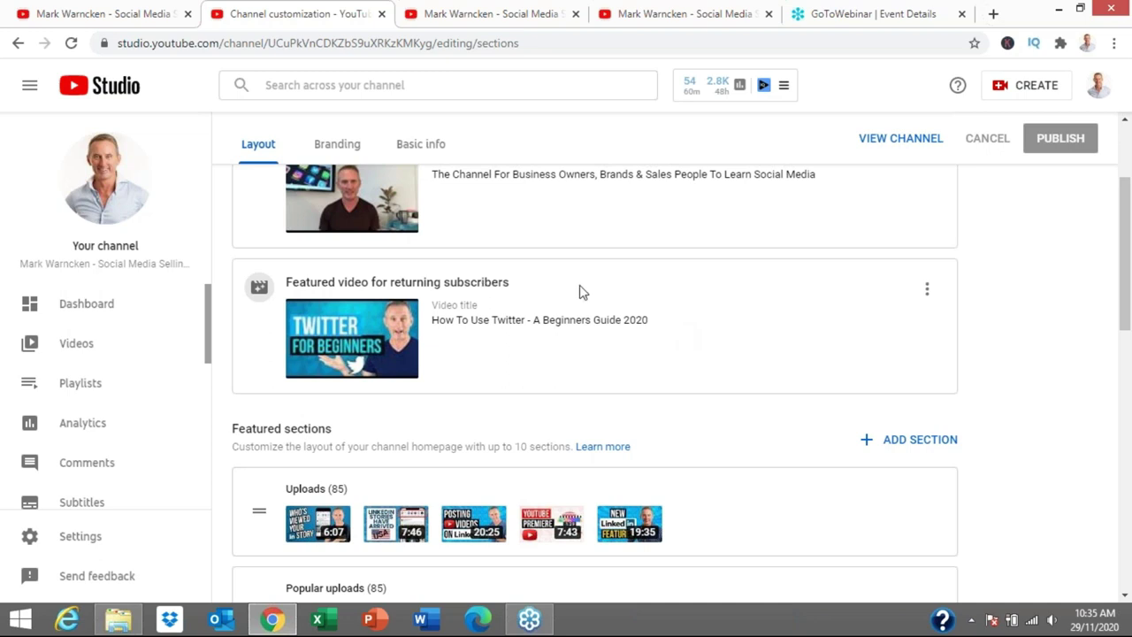
{"action": "scroll", "coordinate": [369, 382], "scroll_direction": "up", "scroll_amount": 2}
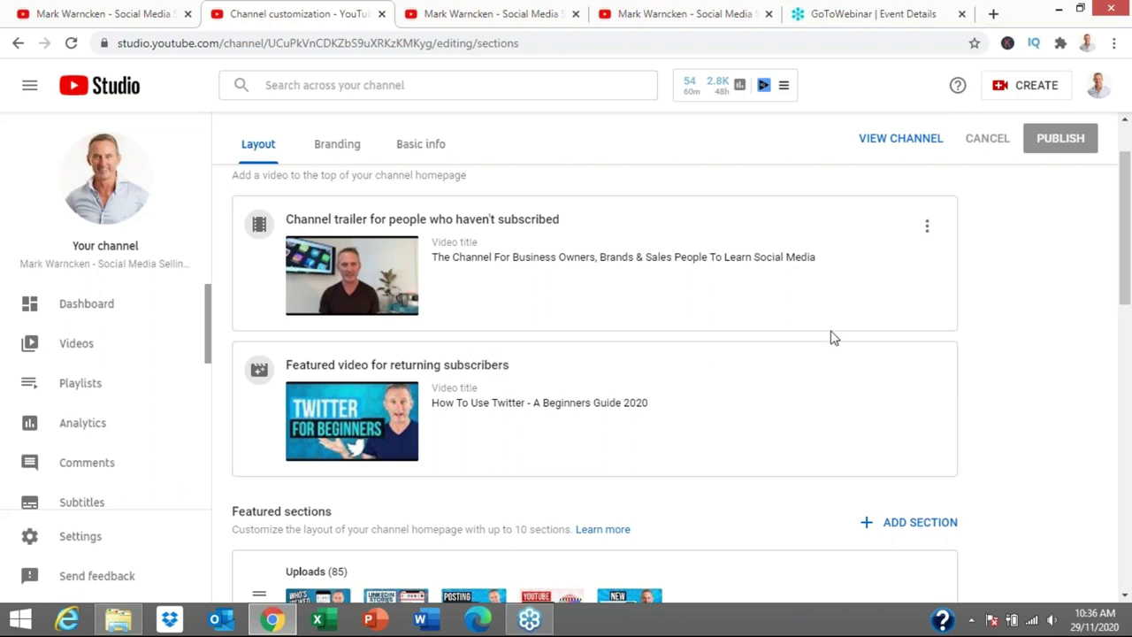
{"action": "scroll", "coordinate": [614, 316], "scroll_direction": "down", "scroll_amount": 1}
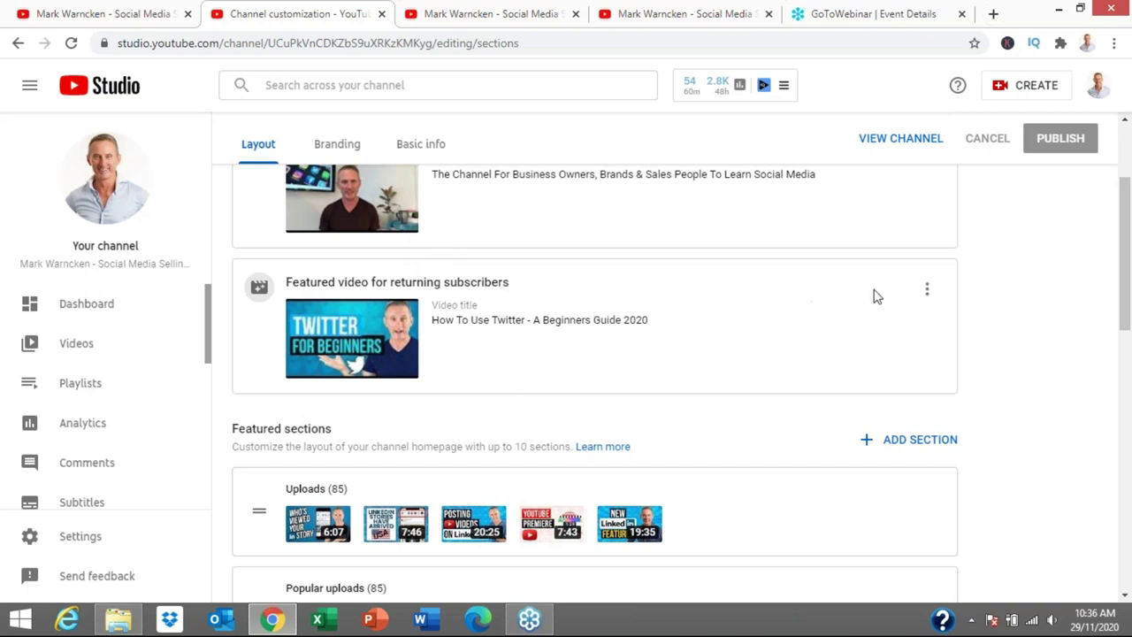
{"action": "scroll", "coordinate": [708, 195], "scroll_direction": "up", "scroll_amount": 2}
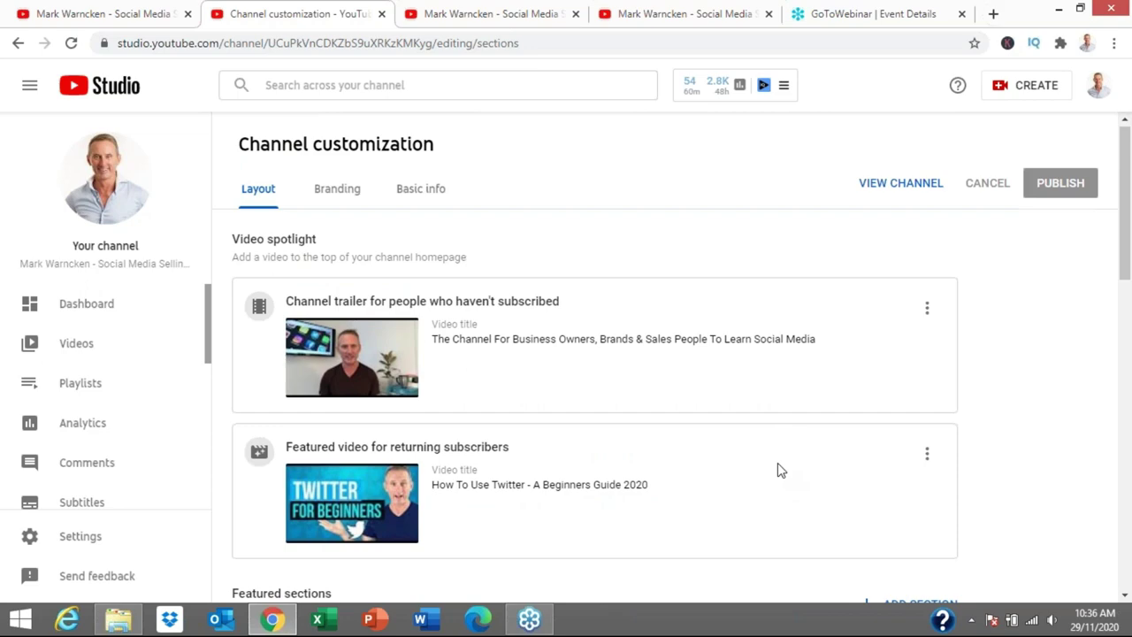
{"action": "scroll", "coordinate": [778, 462], "scroll_direction": "down", "scroll_amount": 1}
{"action": "scroll", "coordinate": [769, 467], "scroll_direction": "up", "scroll_amount": 1}
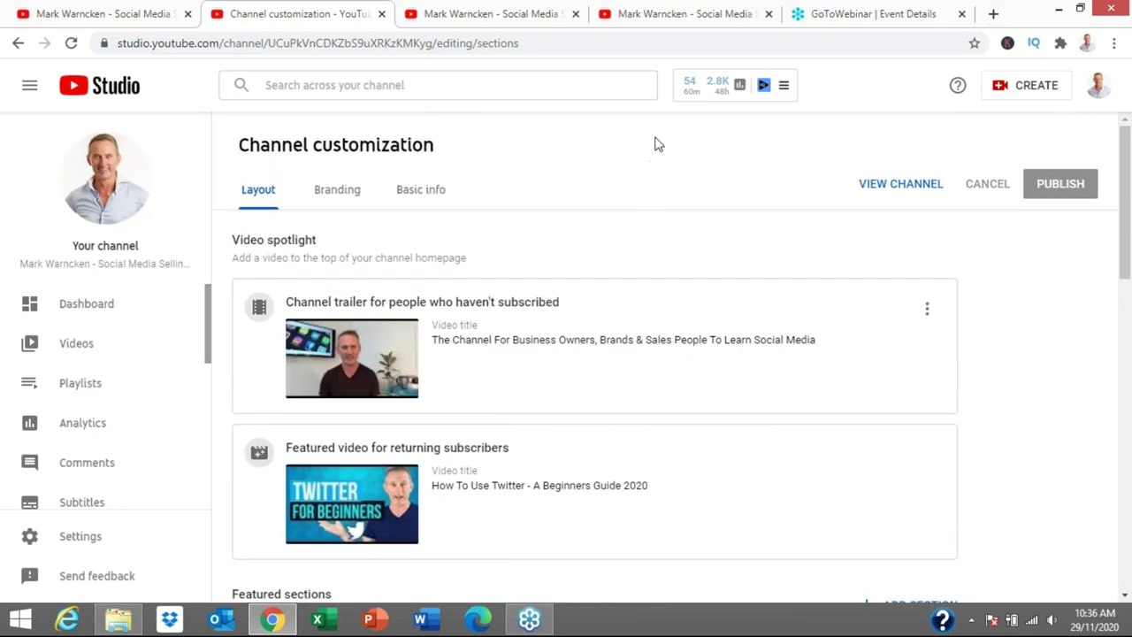
Switch to the subscriber view of the channel and examine how the featured Twitter video is presented above the uploads
{"action": "left_click", "coordinate": [666, 20]}
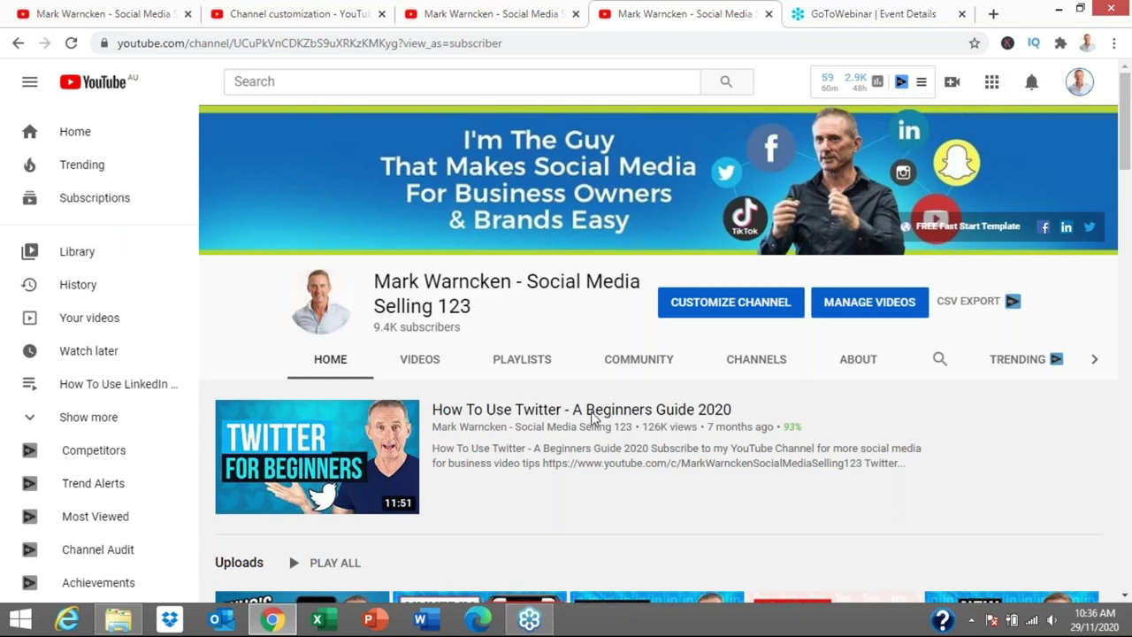
{"action": "scroll", "coordinate": [594, 420], "scroll_direction": "down", "scroll_amount": 3}
{"action": "scroll", "coordinate": [594, 420], "scroll_direction": "up", "scroll_amount": 3}
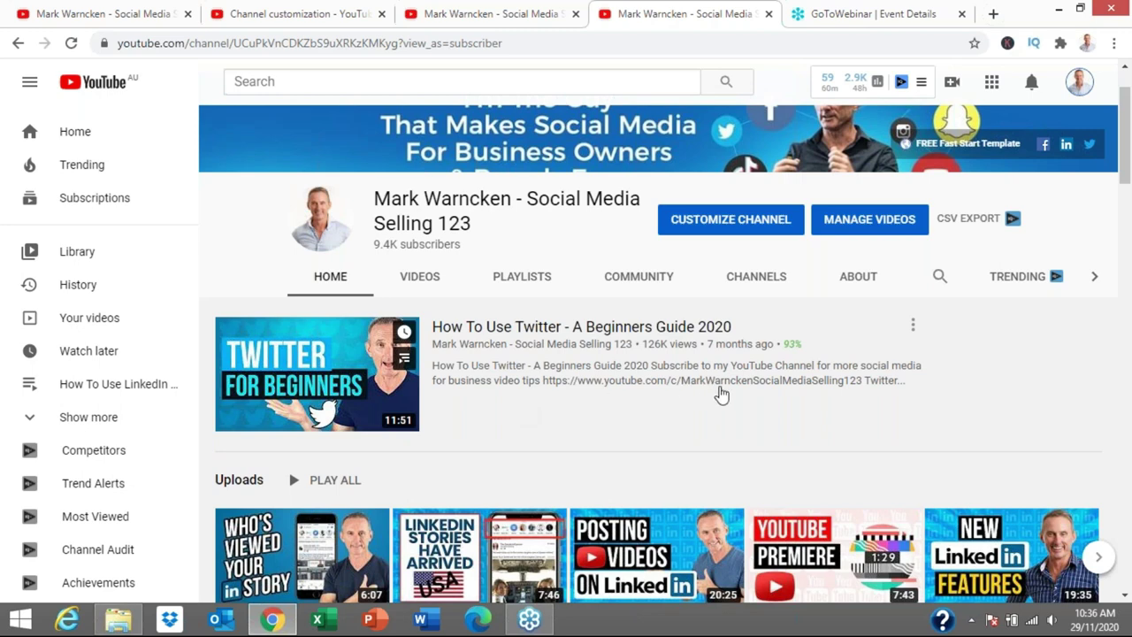
{"action": "scroll", "coordinate": [720, 392], "scroll_direction": "up", "scroll_amount": 1}
{"action": "scroll", "coordinate": [720, 392], "scroll_direction": "down", "scroll_amount": 1}
{"action": "scroll", "coordinate": [726, 392], "scroll_direction": "up", "scroll_amount": 1}
Go back to the channel customization page and review the featured sections below the video spotlight
{"action": "left_click", "coordinate": [296, 13]}
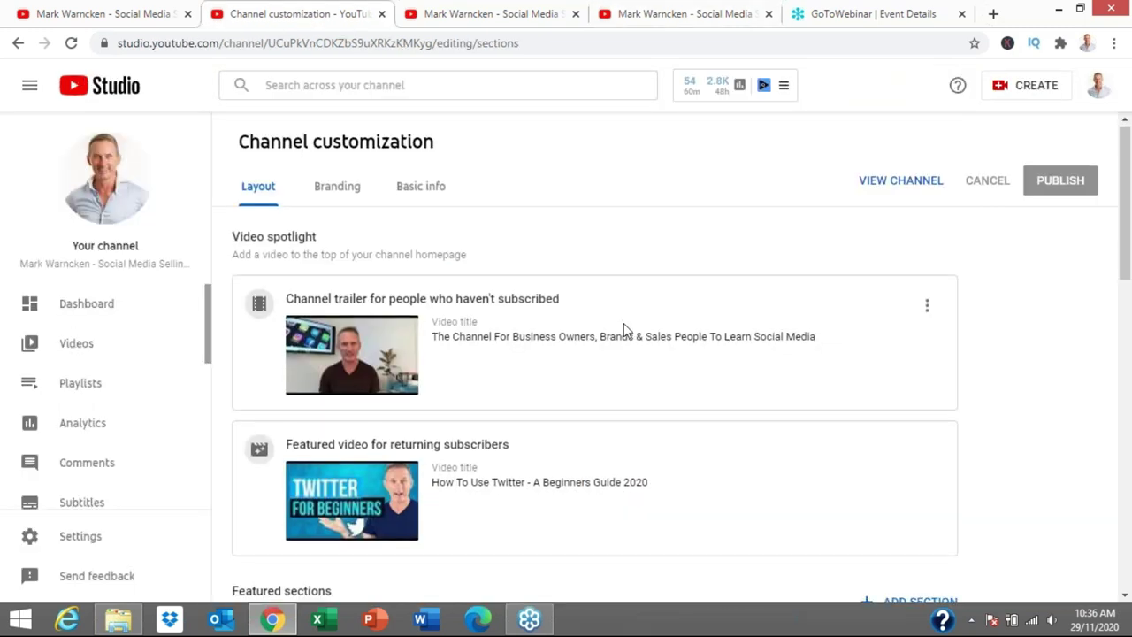
{"action": "scroll", "coordinate": [623, 329], "scroll_direction": "down", "scroll_amount": 1}
{"action": "scroll", "coordinate": [624, 340], "scroll_direction": "up", "scroll_amount": 1}
{"action": "scroll", "coordinate": [417, 375], "scroll_direction": "down", "scroll_amount": 2}
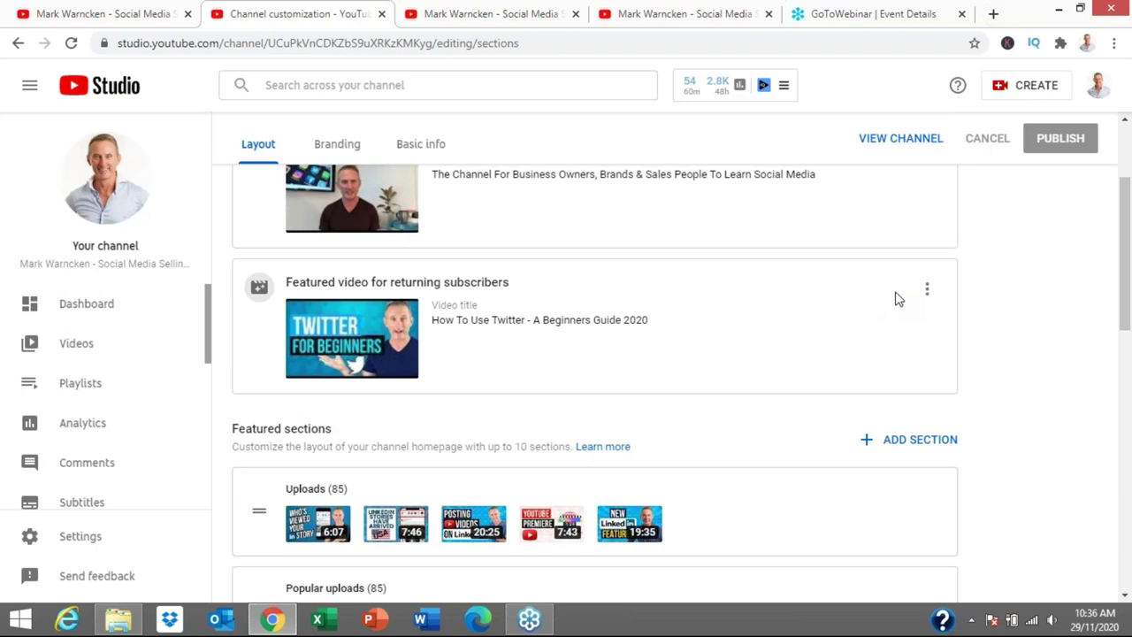
{"action": "scroll", "coordinate": [894, 298], "scroll_direction": "down", "scroll_amount": 1}
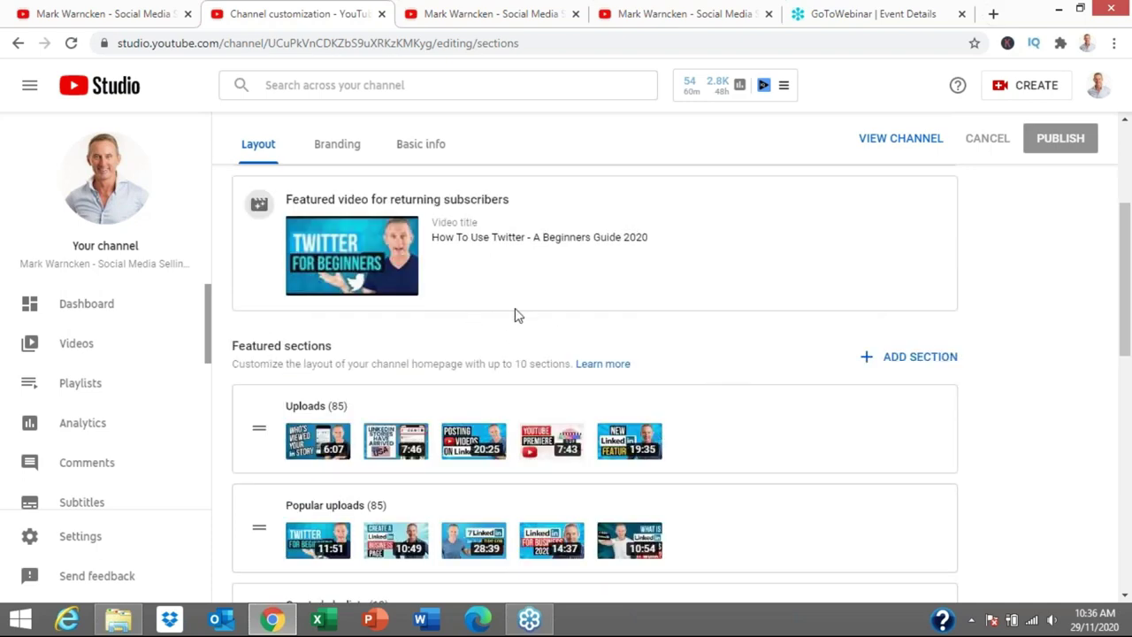
{"action": "scroll", "coordinate": [514, 311], "scroll_direction": "down", "scroll_amount": 2}
{"action": "scroll", "coordinate": [517, 316], "scroll_direction": "up", "scroll_amount": 1}
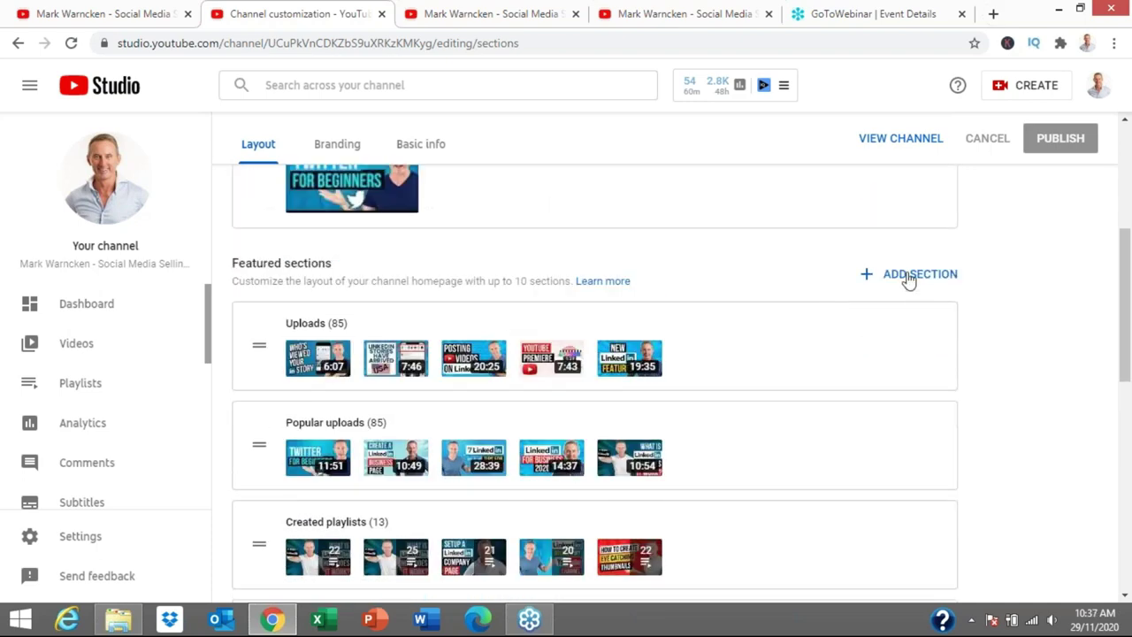
Open the choices for adding a featured section and look through the video, playlist and channel types
{"action": "left_click", "coordinate": [908, 276]}
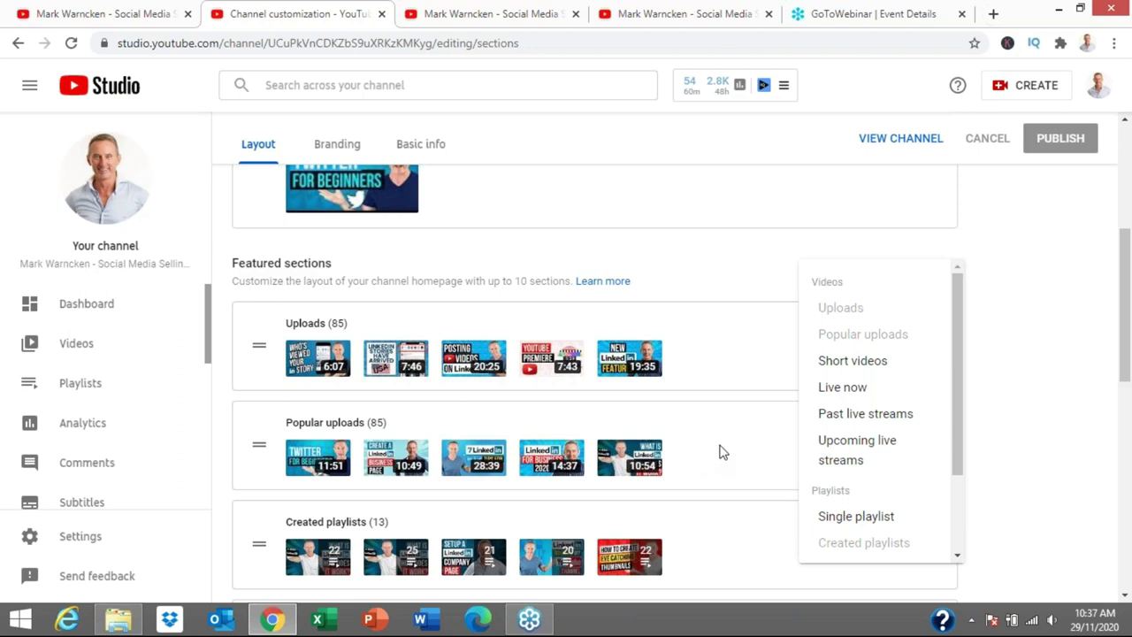
{"action": "scroll", "coordinate": [800, 402], "scroll_direction": "down", "scroll_amount": 1}
{"action": "scroll", "coordinate": [832, 406], "scroll_direction": "down", "scroll_amount": 1}
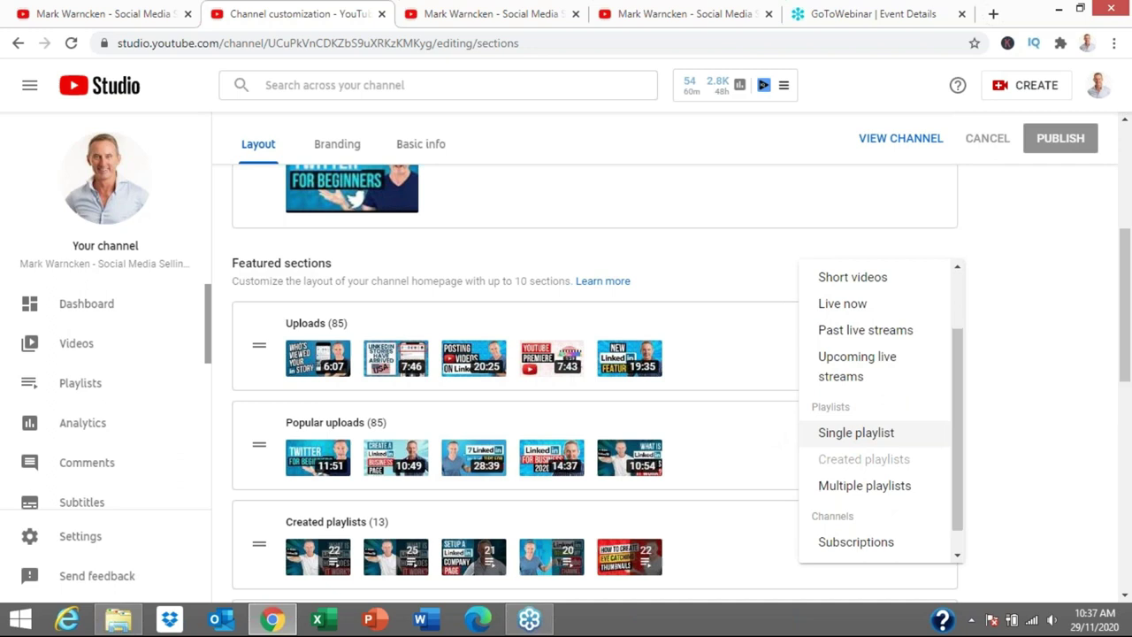
{"action": "scroll", "coordinate": [852, 443], "scroll_direction": "down", "scroll_amount": 1}
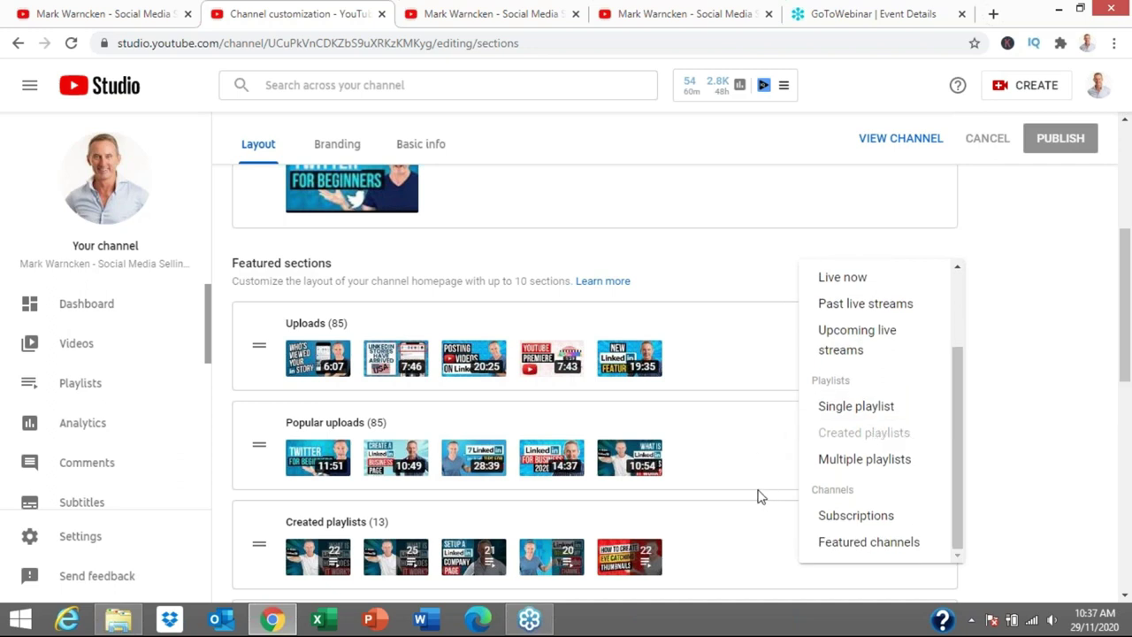
Try moving the Created playlists section above Popular uploads and put both sections back in their original order
{"action": "left_click", "coordinate": [1051, 386]}
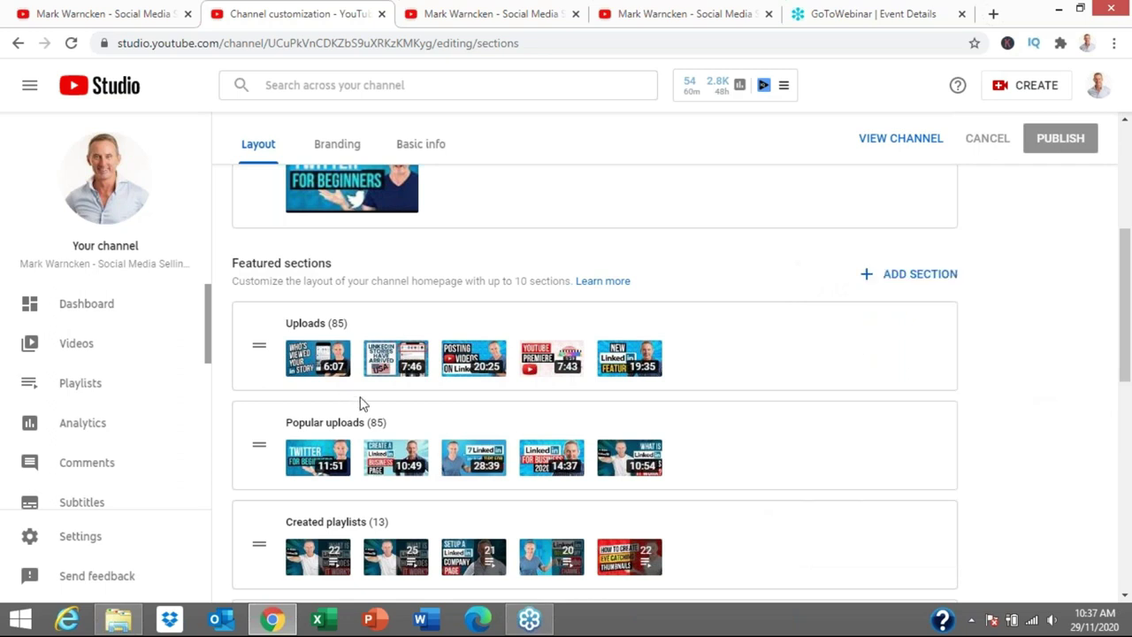
{"action": "scroll", "coordinate": [328, 417], "scroll_direction": "down", "scroll_amount": 1}
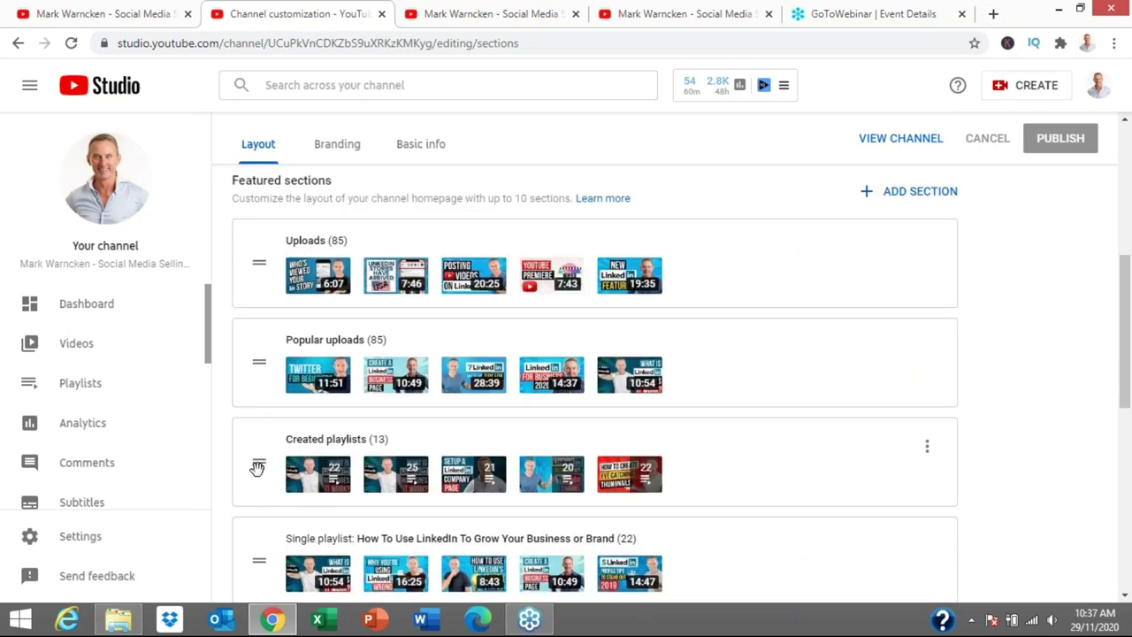
{"action": "left_click_drag", "start_coordinate": [259, 463], "coordinate": [248, 364]}
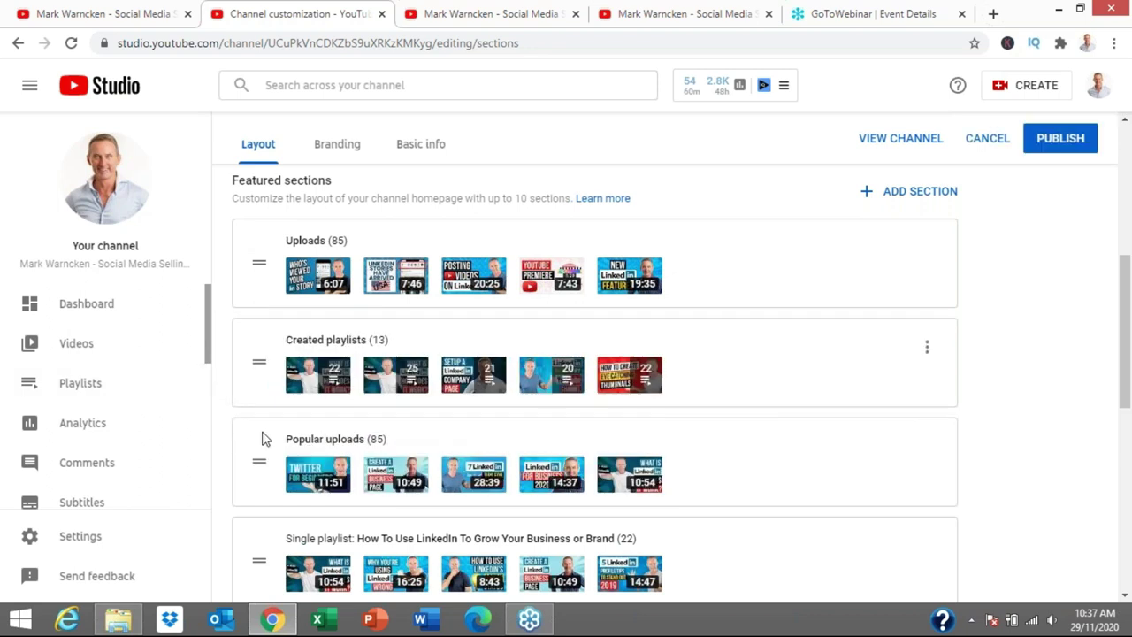
{"action": "scroll", "coordinate": [262, 422], "scroll_direction": "down", "scroll_amount": 1}
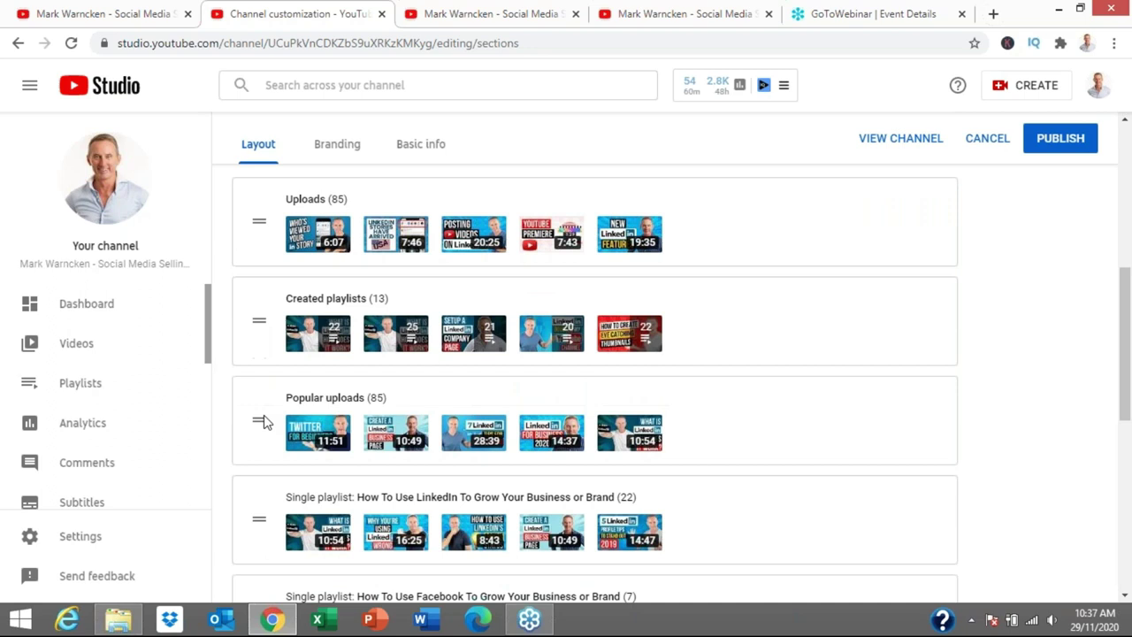
{"action": "left_click_drag", "start_coordinate": [258, 382], "coordinate": [256, 276]}
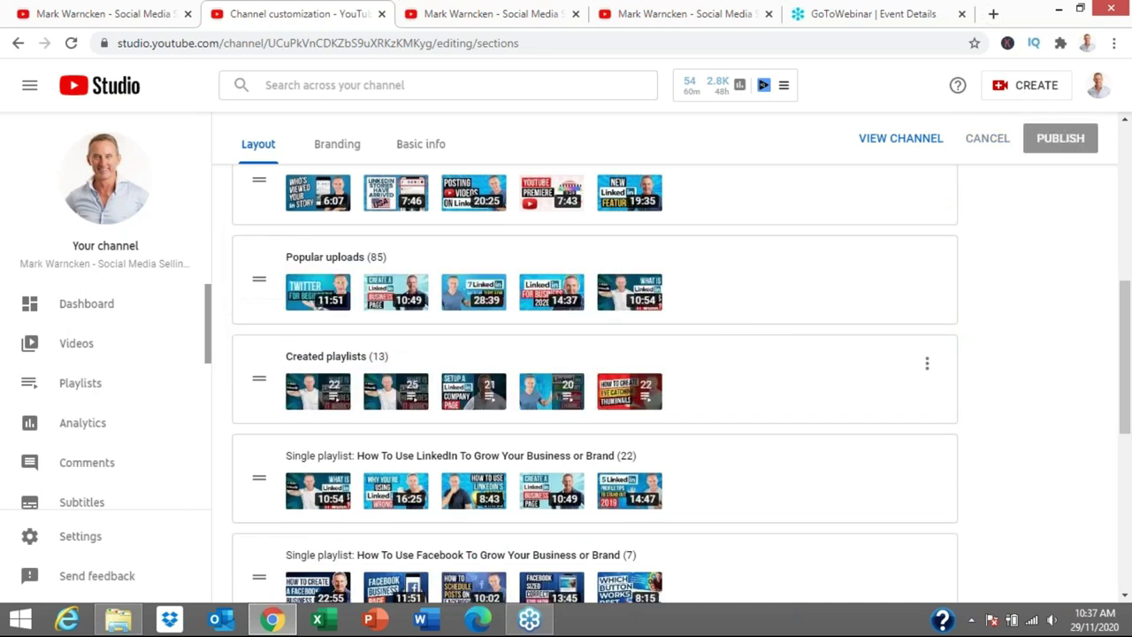
Look through the playlist sections and open the options for the How To Use Facebook To Grow Your Business or Brand section
{"action": "scroll", "coordinate": [378, 391], "scroll_direction": "down", "scroll_amount": 2}
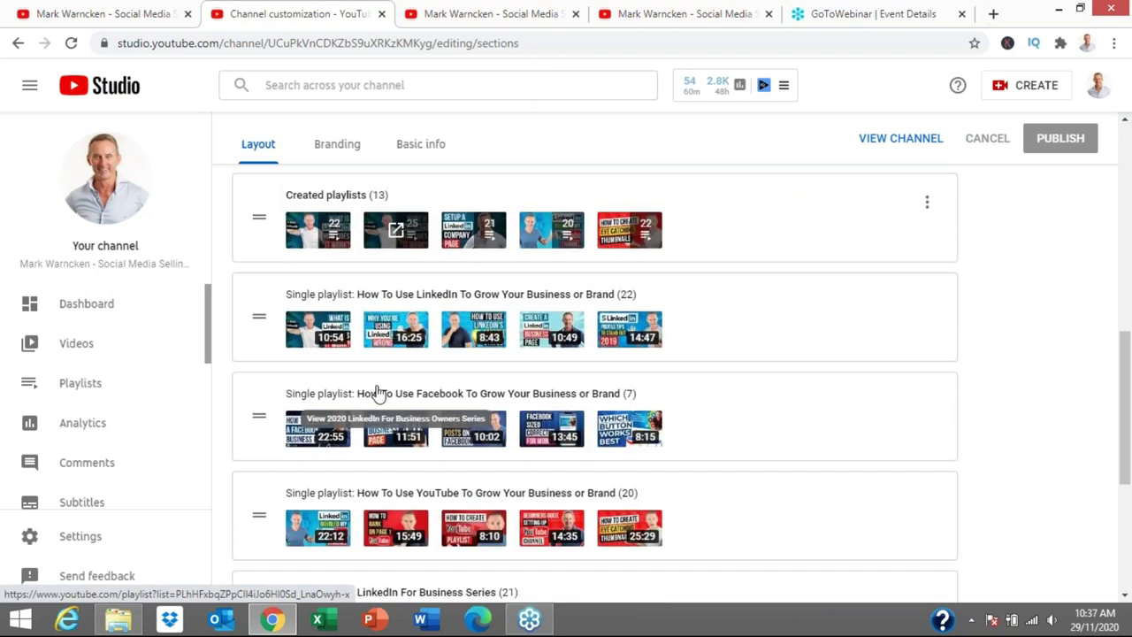
{"action": "scroll", "coordinate": [379, 392], "scroll_direction": "up", "scroll_amount": 4}
{"action": "scroll", "coordinate": [321, 355], "scroll_direction": "down", "scroll_amount": 2}
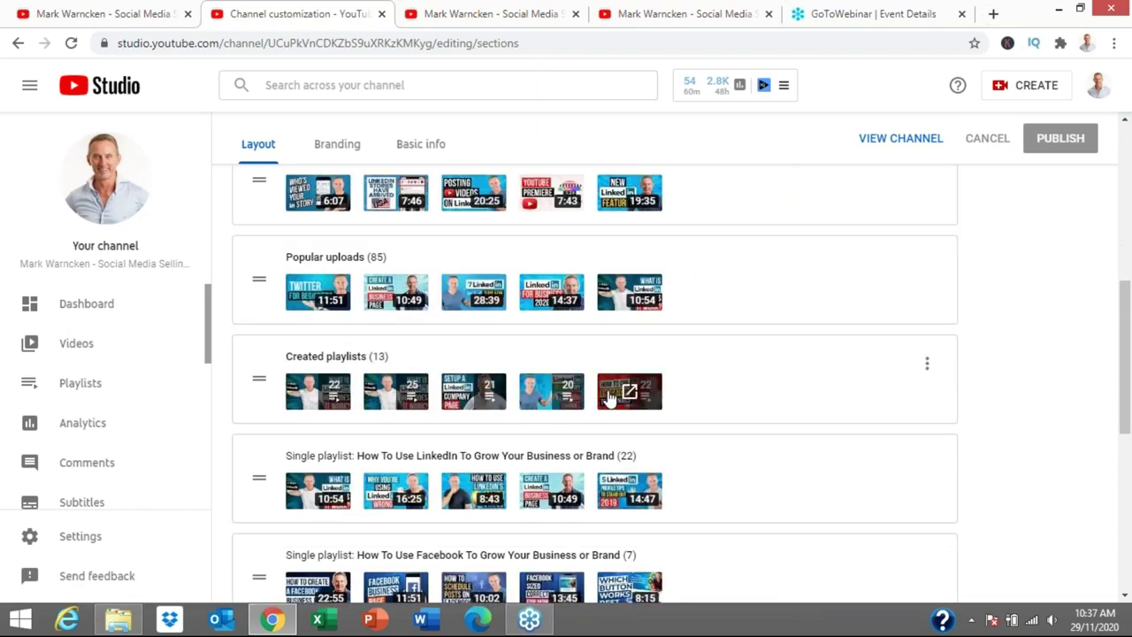
{"action": "scroll", "coordinate": [609, 400], "scroll_direction": "up", "scroll_amount": 1}
{"action": "scroll", "coordinate": [652, 374], "scroll_direction": "down", "scroll_amount": 5}
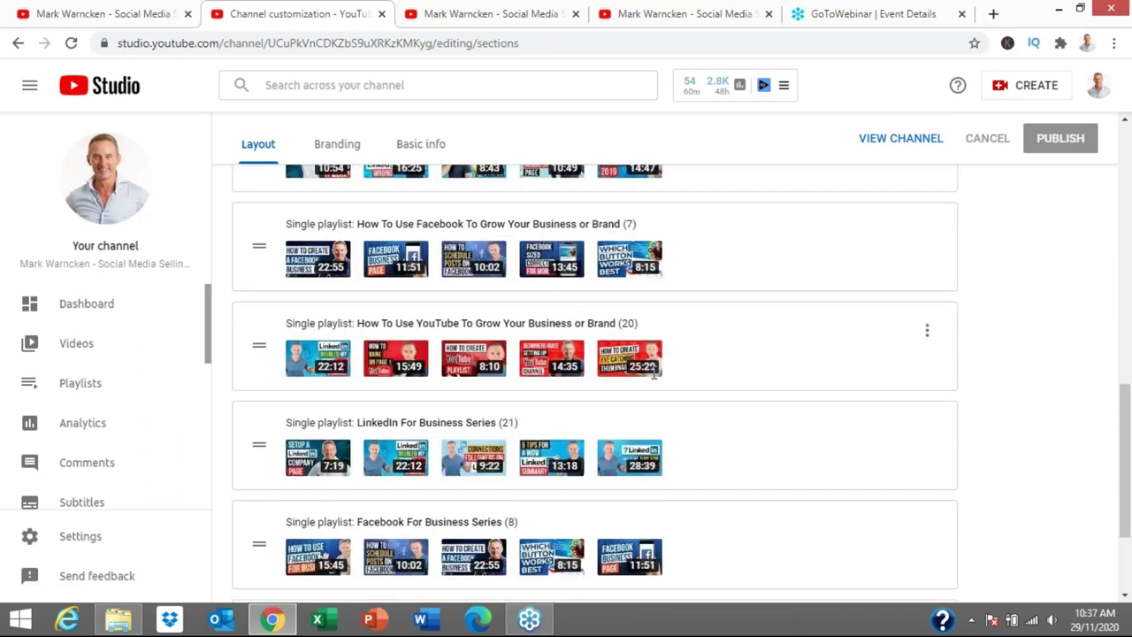
{"action": "scroll", "coordinate": [905, 324], "scroll_direction": "up", "scroll_amount": 1}
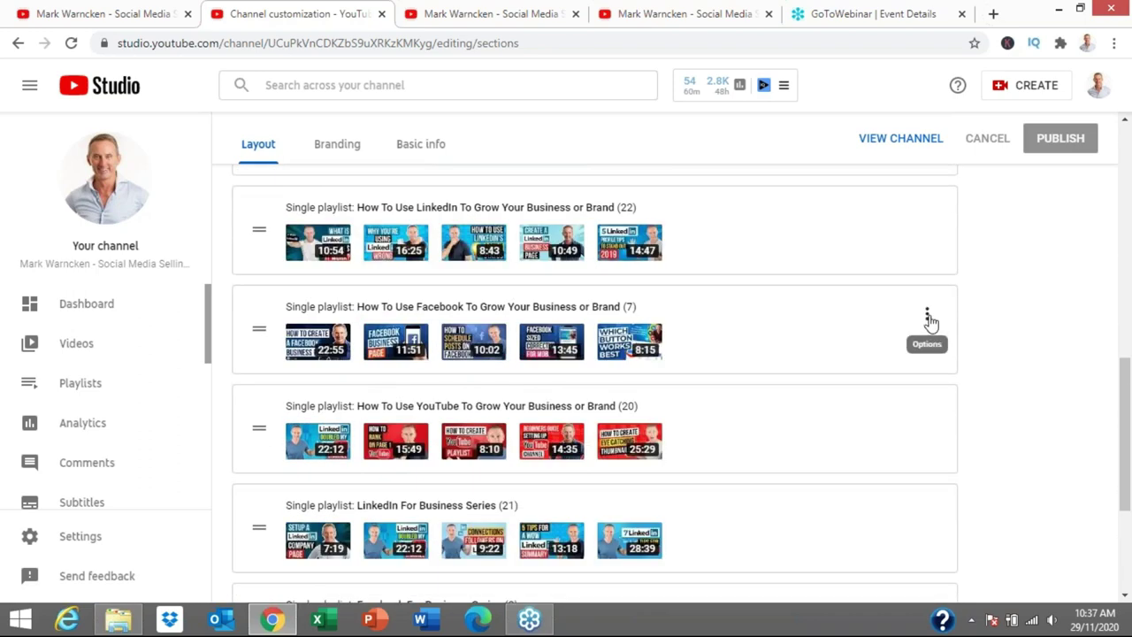
{"action": "left_click", "coordinate": [928, 317]}
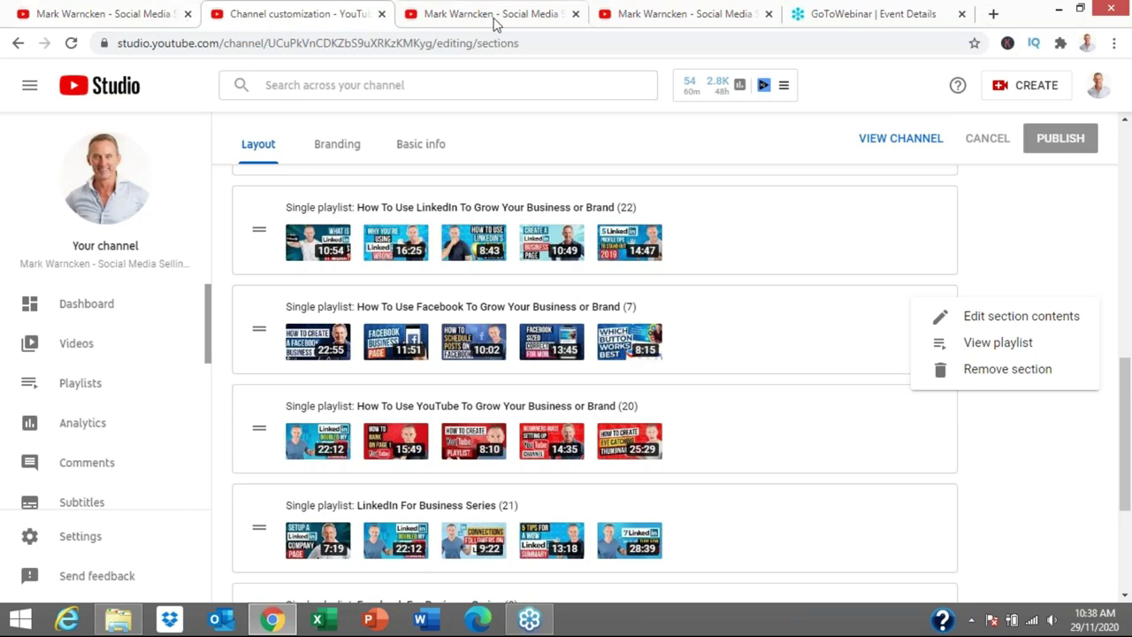
Switch to the subscriber view of the channel and examine how the uploads, popular uploads and playlist sections are ordered
{"action": "left_click", "coordinate": [626, 19]}
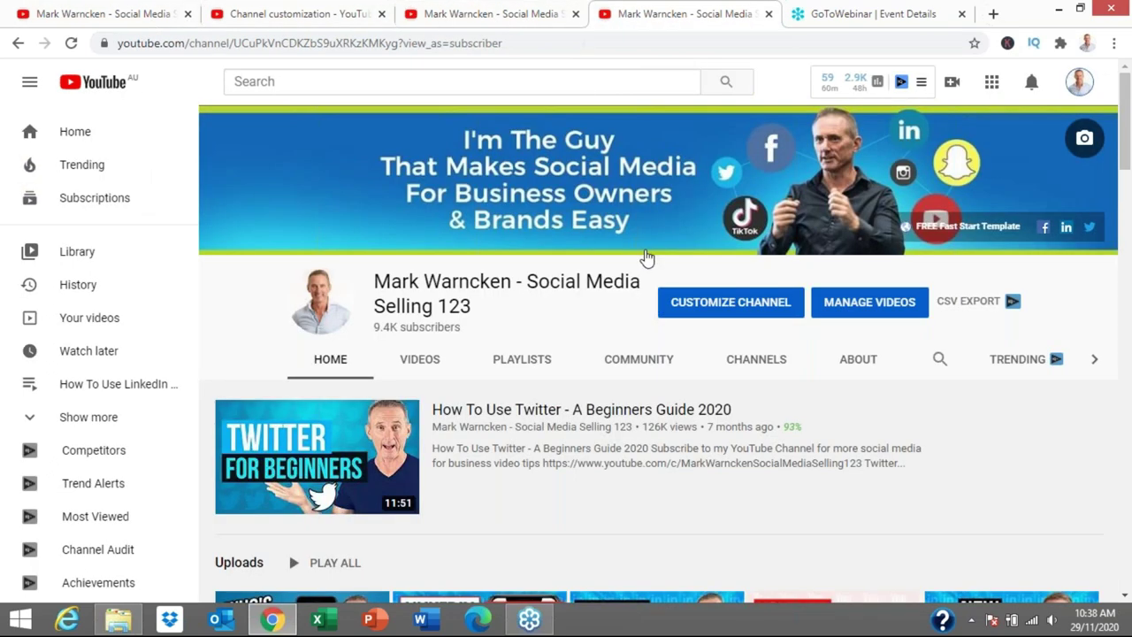
{"action": "scroll", "coordinate": [632, 374], "scroll_direction": "down", "scroll_amount": 2}
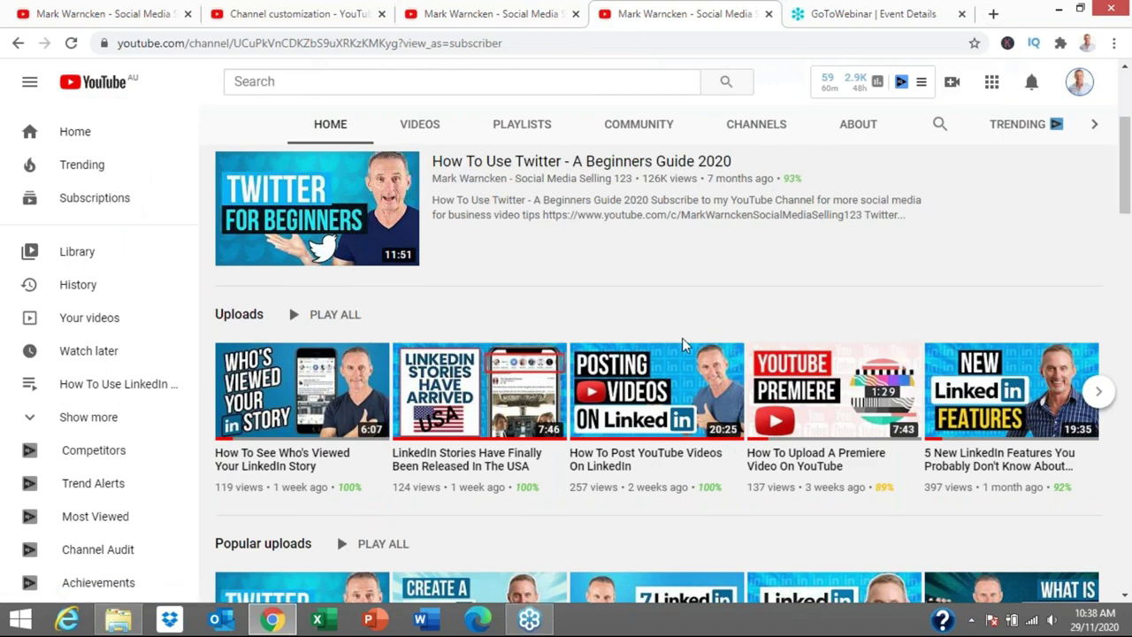
{"action": "scroll", "coordinate": [288, 400], "scroll_direction": "down", "scroll_amount": 2}
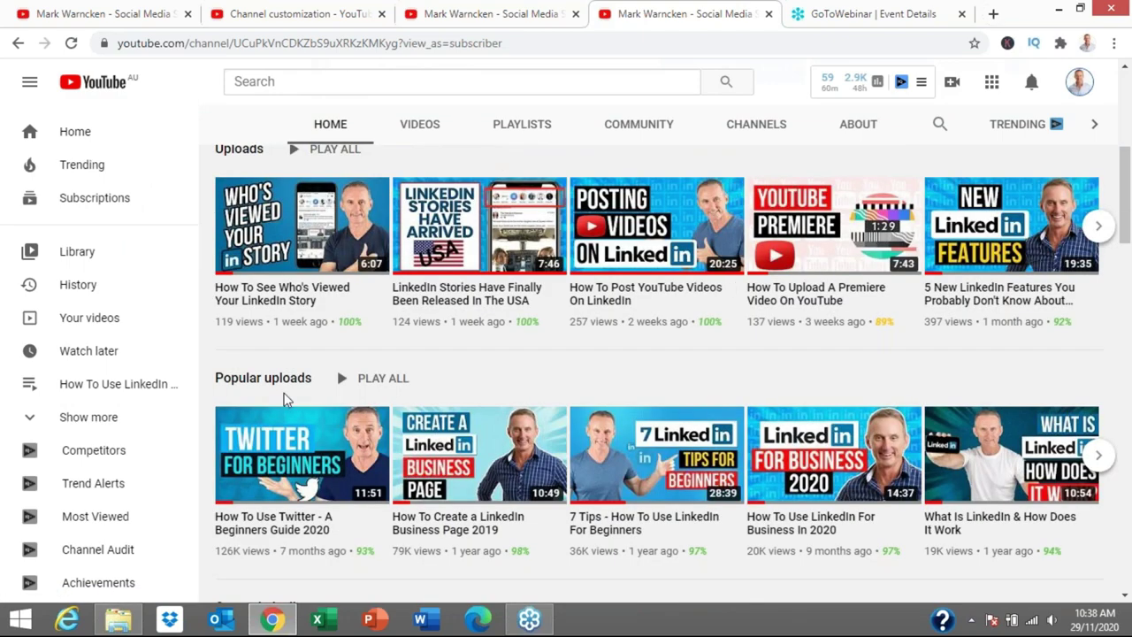
{"action": "scroll", "coordinate": [483, 415], "scroll_direction": "down", "scroll_amount": 2}
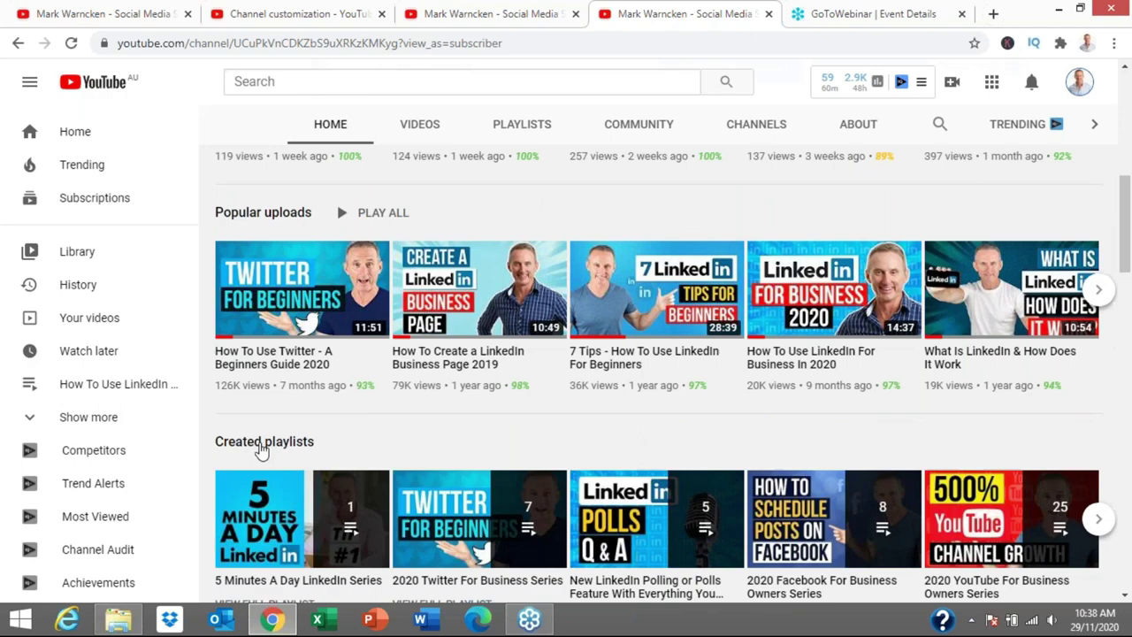
{"action": "scroll", "coordinate": [453, 473], "scroll_direction": "down", "scroll_amount": 2}
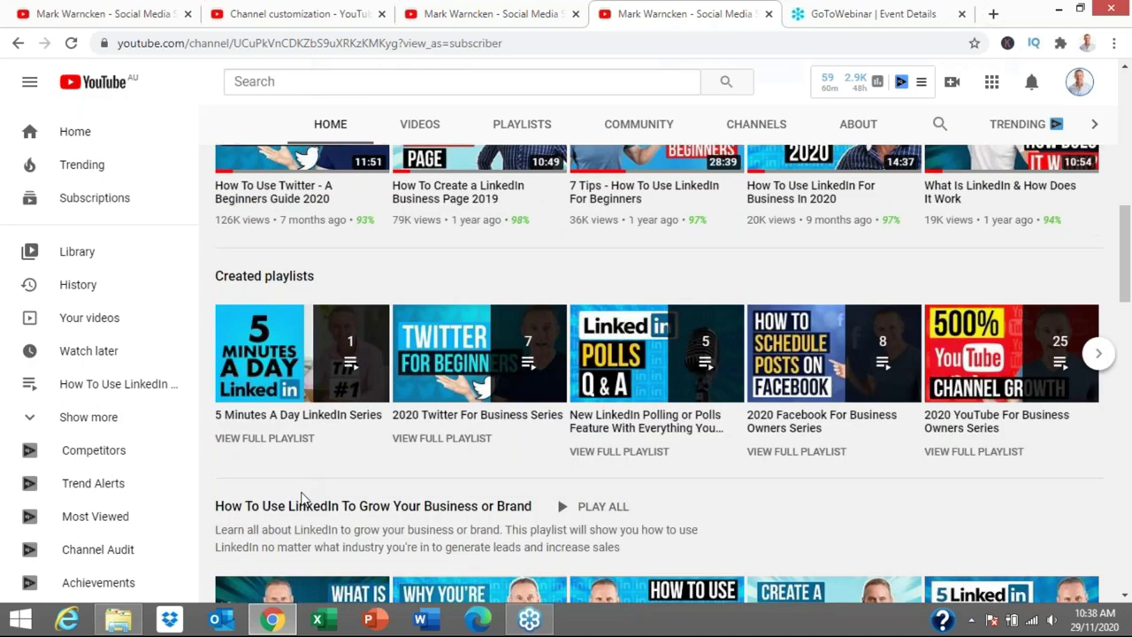
{"action": "scroll", "coordinate": [384, 505], "scroll_direction": "down", "scroll_amount": 3}
{"action": "scroll", "coordinate": [758, 430], "scroll_direction": "up", "scroll_amount": 9}
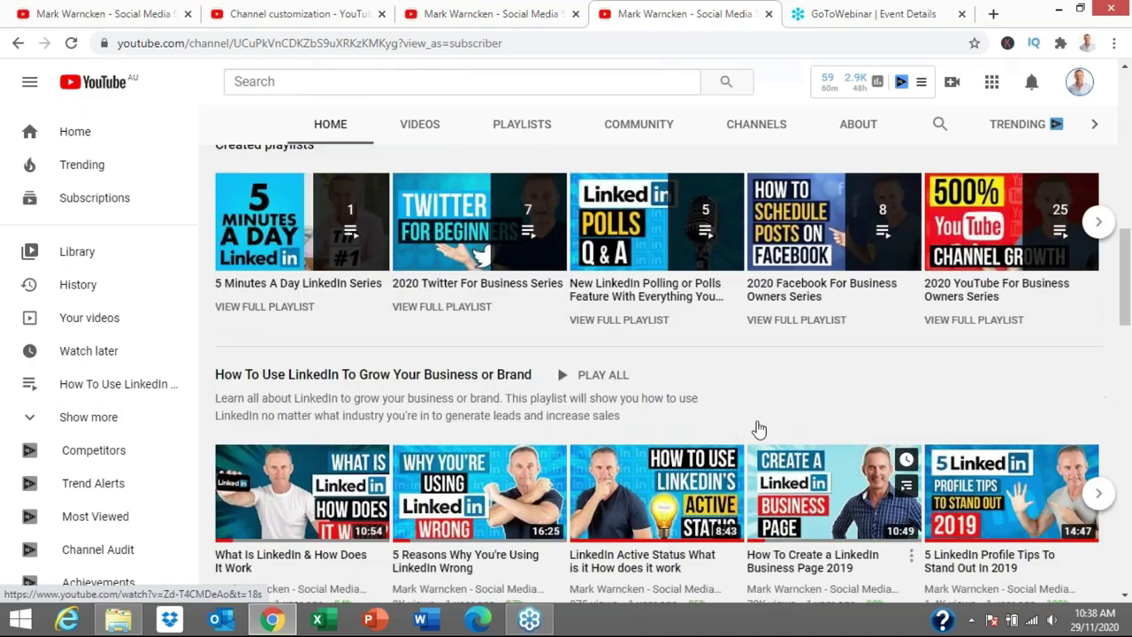
Return to the channel customization page, dismiss the section options and review the full layout from video spotlight to featured sections
{"action": "left_click", "coordinate": [247, 16]}
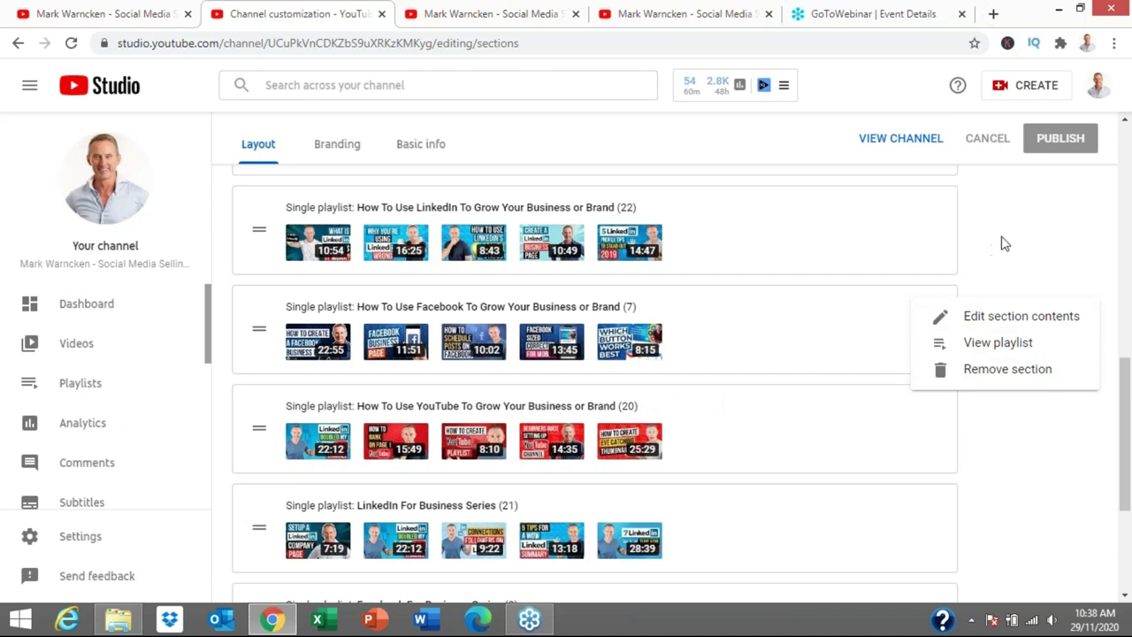
{"action": "left_click", "coordinate": [890, 292]}
{"action": "scroll", "coordinate": [731, 384], "scroll_direction": "up", "scroll_amount": 5}
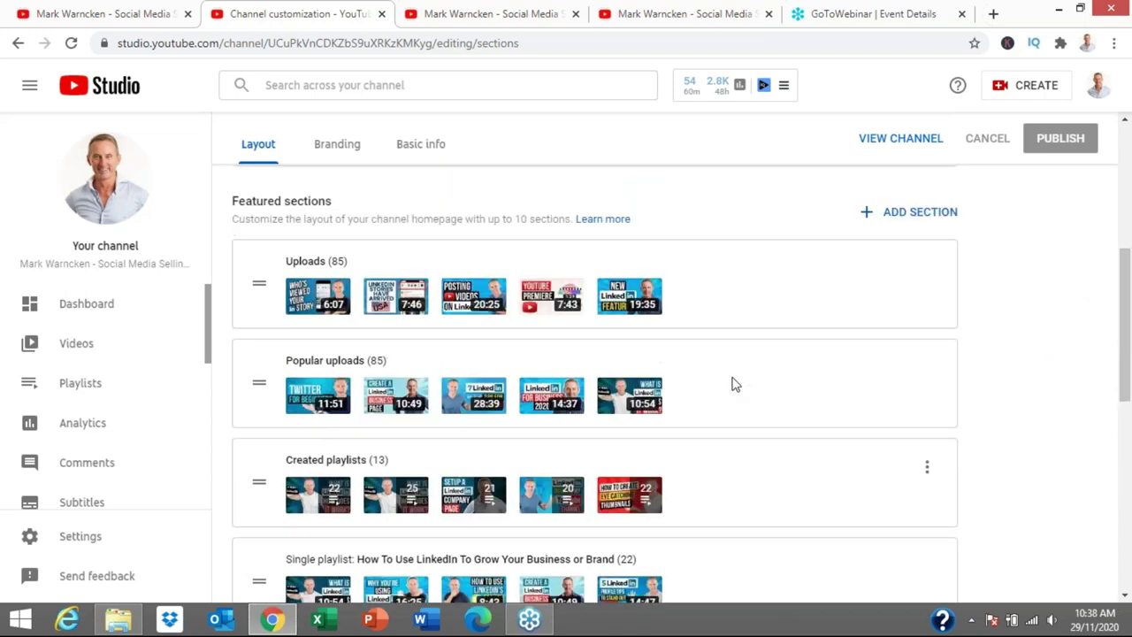
{"action": "scroll", "coordinate": [316, 226], "scroll_direction": "up", "scroll_amount": 3}
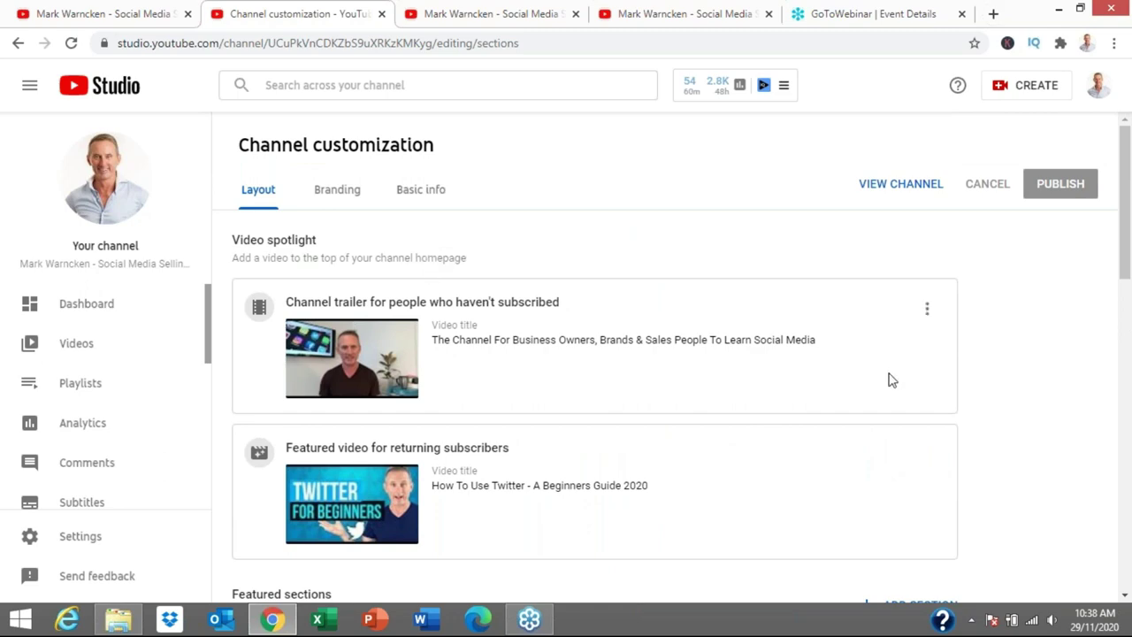
{"action": "scroll", "coordinate": [887, 379], "scroll_direction": "down", "scroll_amount": 3}
{"action": "scroll", "coordinate": [887, 387], "scroll_direction": "down", "scroll_amount": 3}
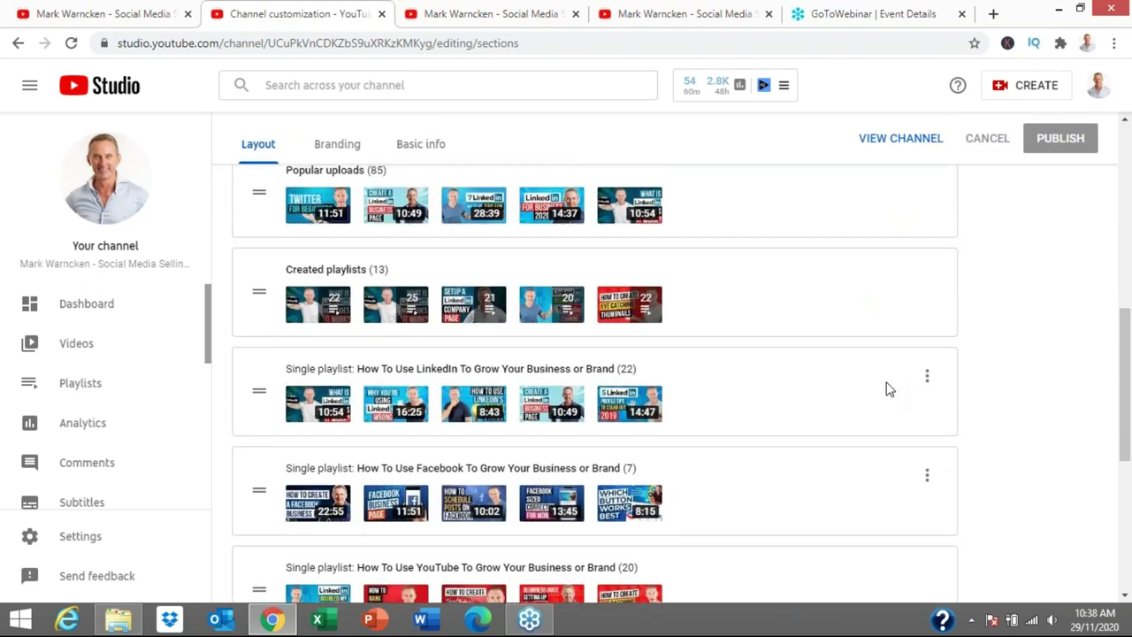
{"action": "scroll", "coordinate": [888, 389], "scroll_direction": "down", "scroll_amount": 3}
{"action": "scroll", "coordinate": [889, 389], "scroll_direction": "up", "scroll_amount": 10}
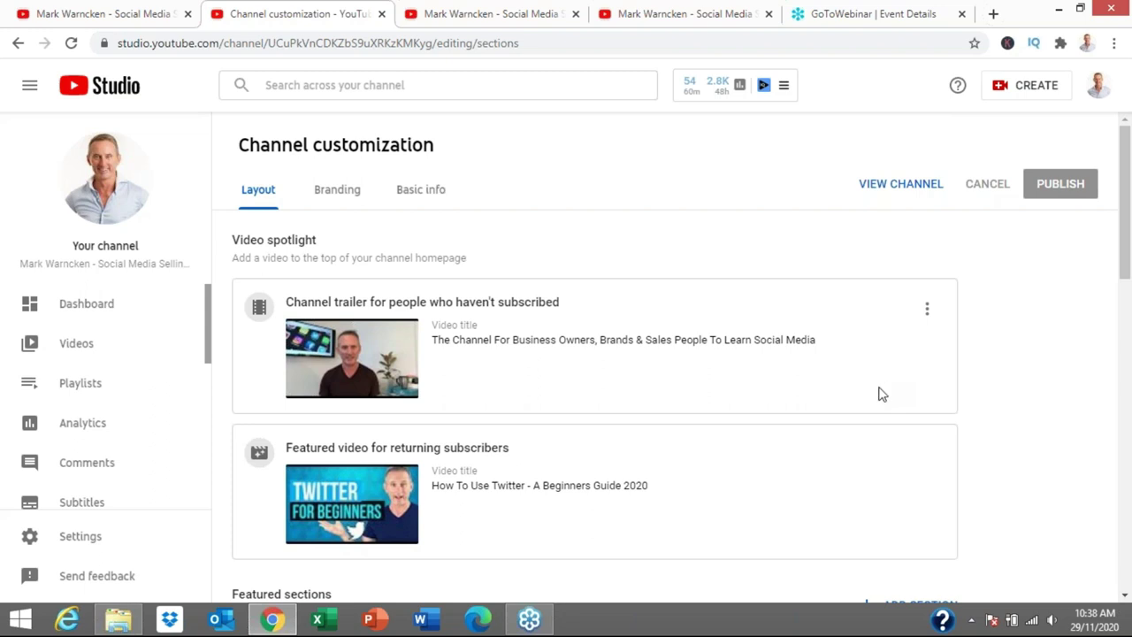
{"action": "scroll", "coordinate": [878, 393], "scroll_direction": "down", "scroll_amount": 1}
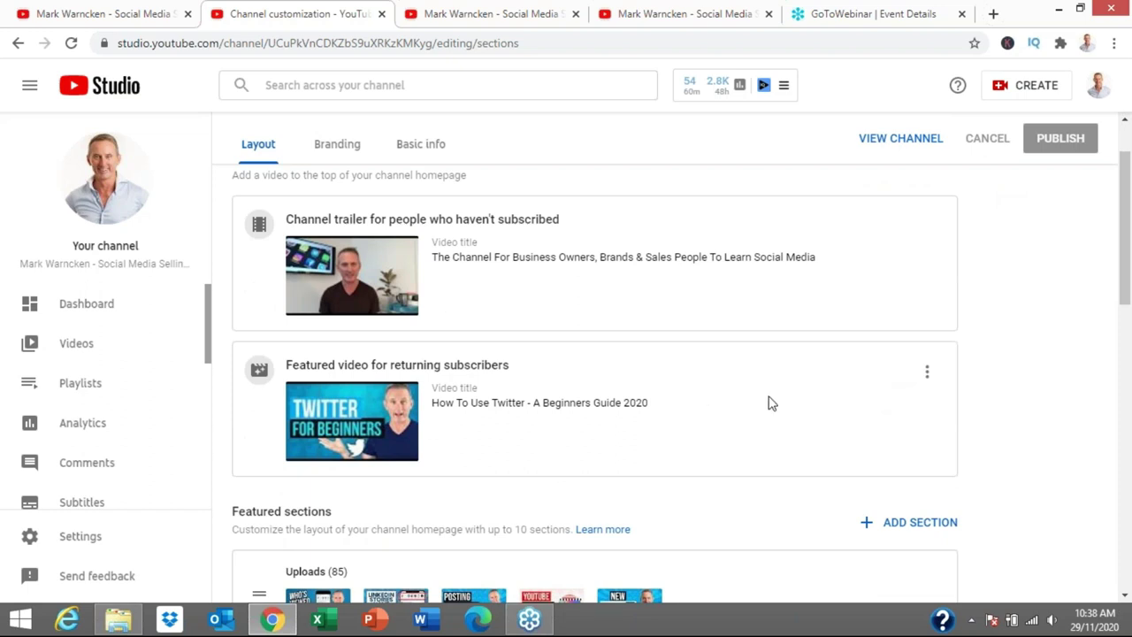
{"action": "scroll", "coordinate": [822, 363], "scroll_direction": "up", "scroll_amount": 1}
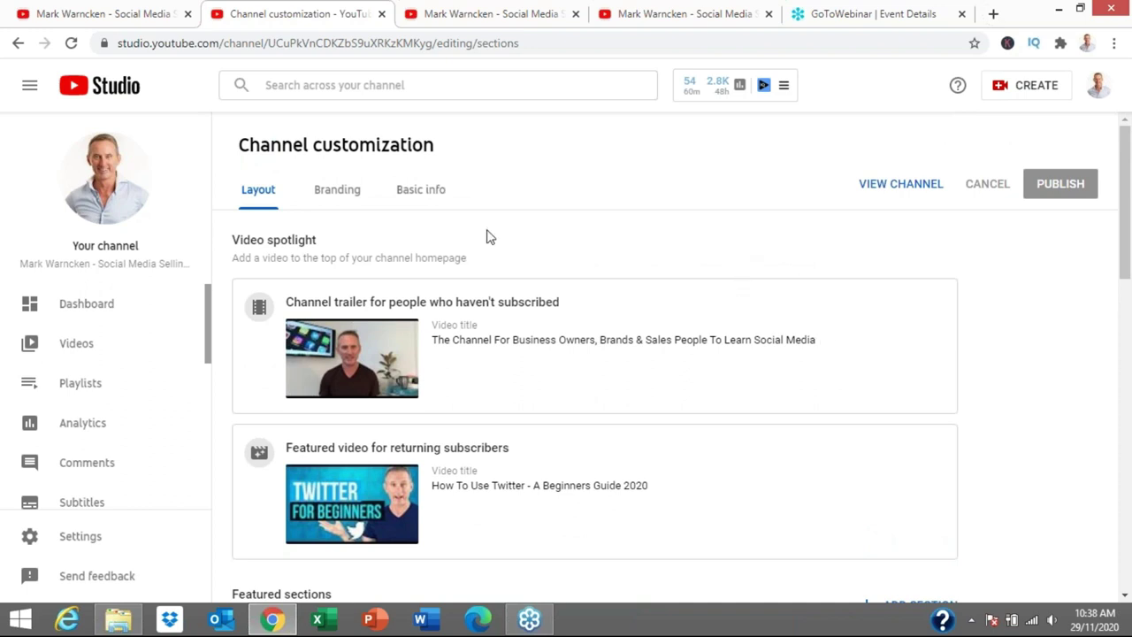
Open the channel's branding settings and review the profile picture and banner image requirements
{"action": "left_click", "coordinate": [338, 196]}
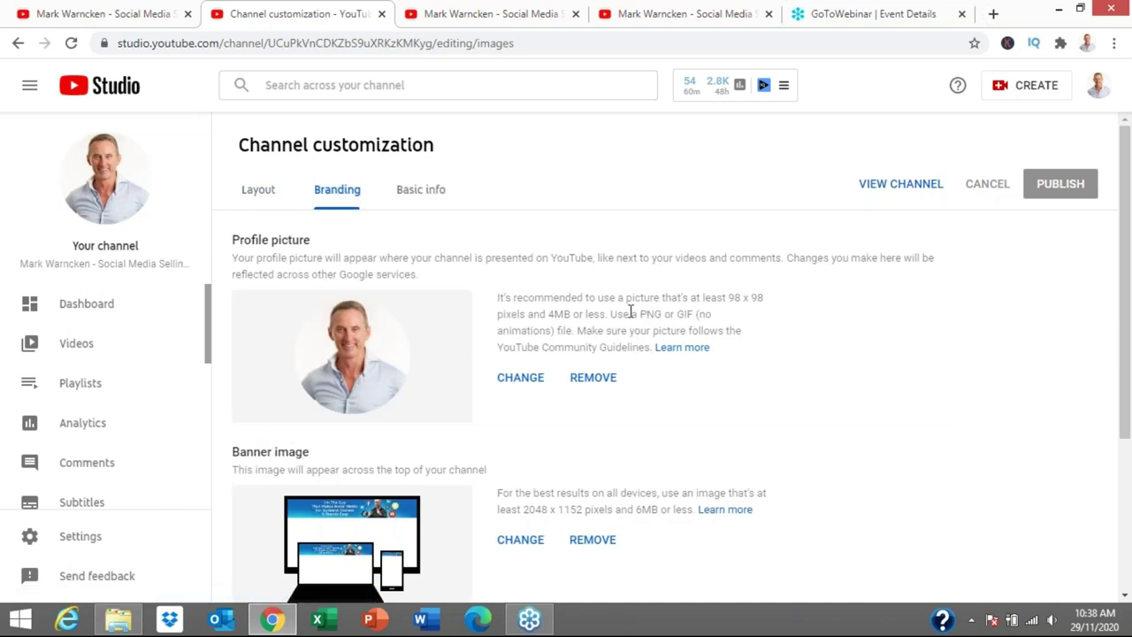
{"action": "scroll", "coordinate": [694, 313], "scroll_direction": "down", "scroll_amount": 1}
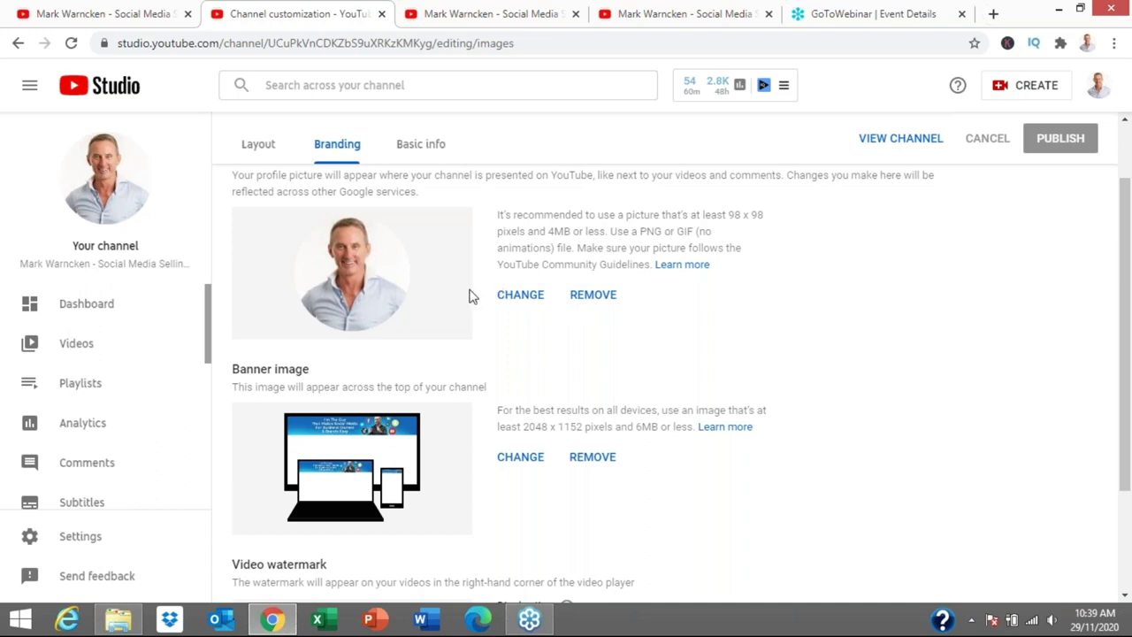
{"action": "scroll", "coordinate": [400, 341], "scroll_direction": "down", "scroll_amount": 1}
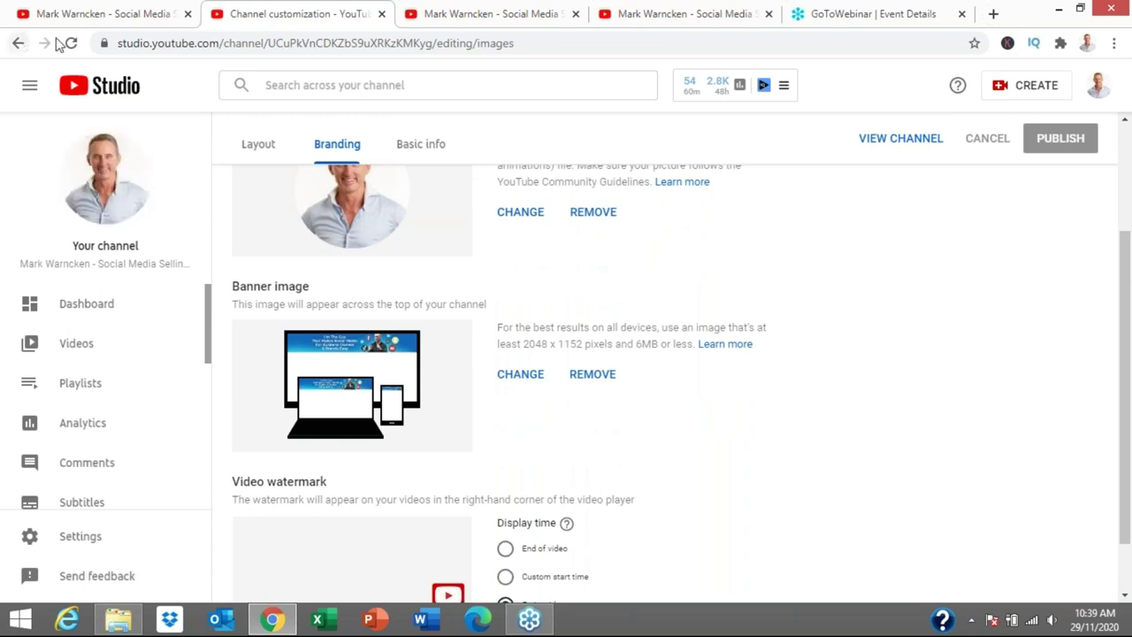
View the banner on the channel's home page and return to the branding settings to check the recommended banner image size
{"action": "left_click", "coordinate": [159, 19]}
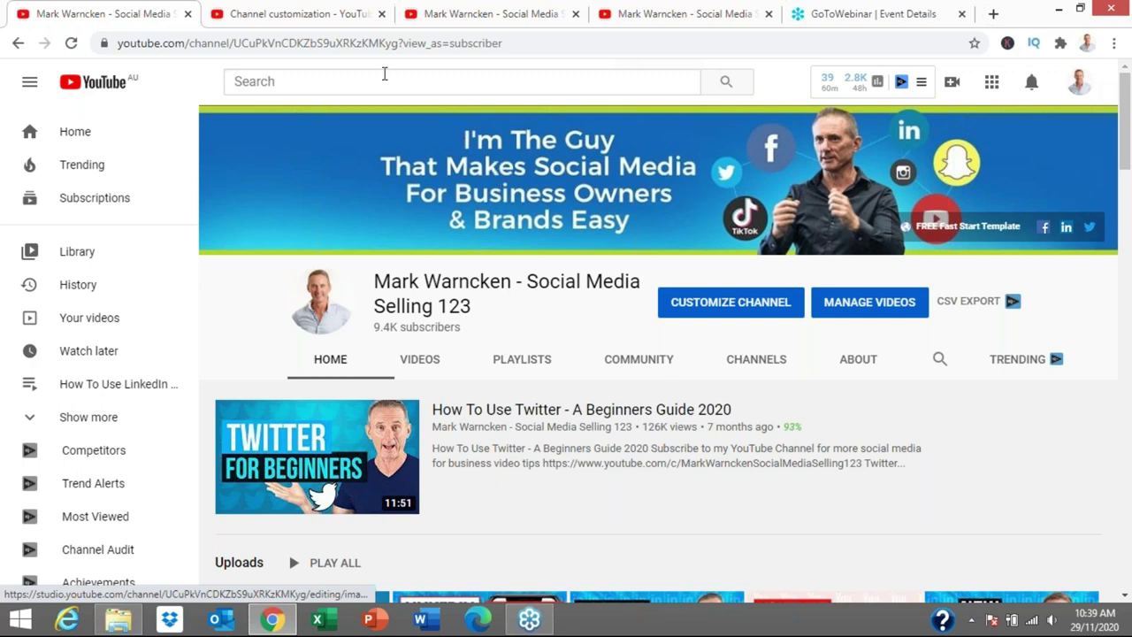
{"action": "left_click", "coordinate": [318, 16]}
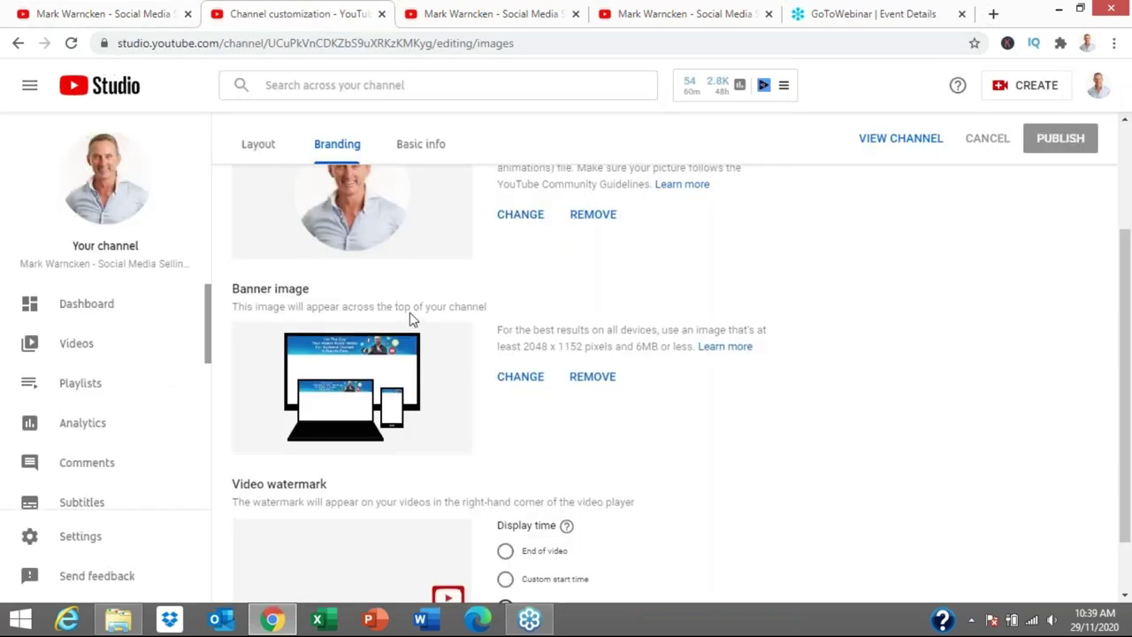
{"action": "scroll", "coordinate": [442, 327], "scroll_direction": "up", "scroll_amount": 2}
{"action": "scroll", "coordinate": [465, 339], "scroll_direction": "down", "scroll_amount": 2}
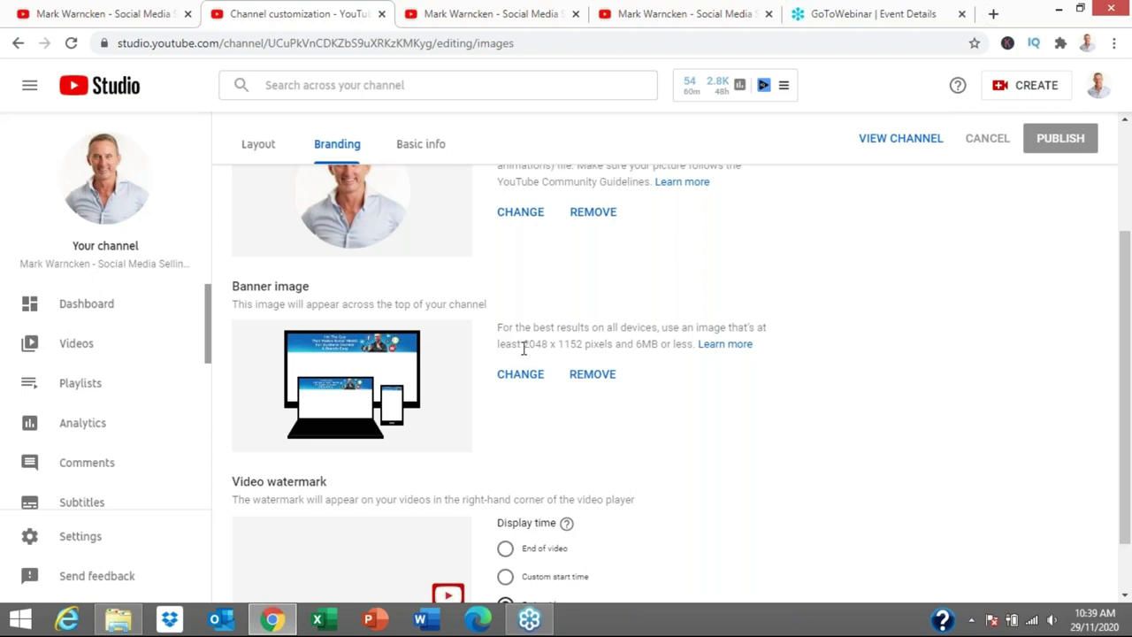
{"action": "left_click_drag", "start_coordinate": [498, 344], "coordinate": [582, 347]}
{"action": "scroll", "coordinate": [708, 368], "scroll_direction": "down", "scroll_amount": 1}
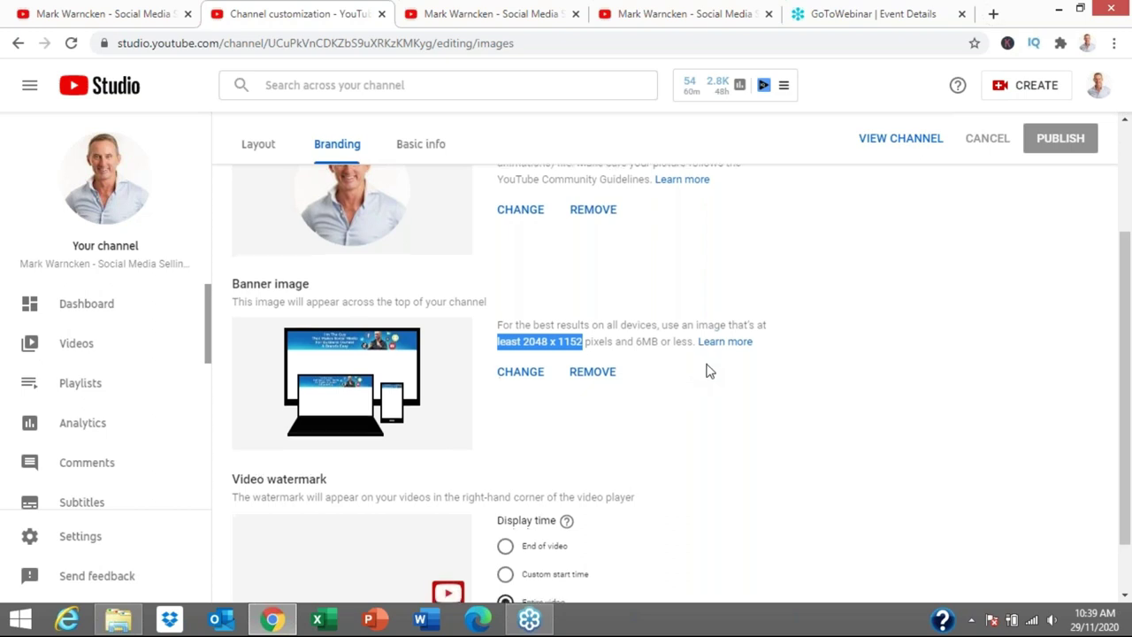
{"action": "left_click", "coordinate": [789, 360]}
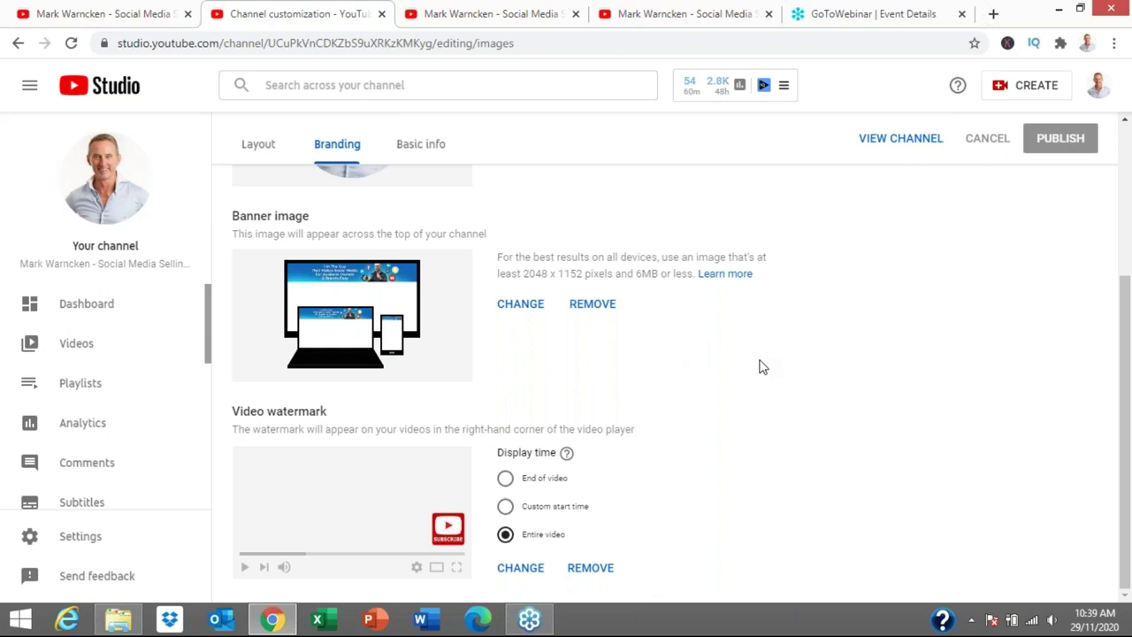
Try the End of video and Custom start time options for the video watermark and set its display time back to Entire video
{"action": "scroll", "coordinate": [758, 367], "scroll_direction": "up", "scroll_amount": 3}
{"action": "scroll", "coordinate": [261, 409], "scroll_direction": "down", "scroll_amount": 3}
{"action": "left_click", "coordinate": [507, 479]}
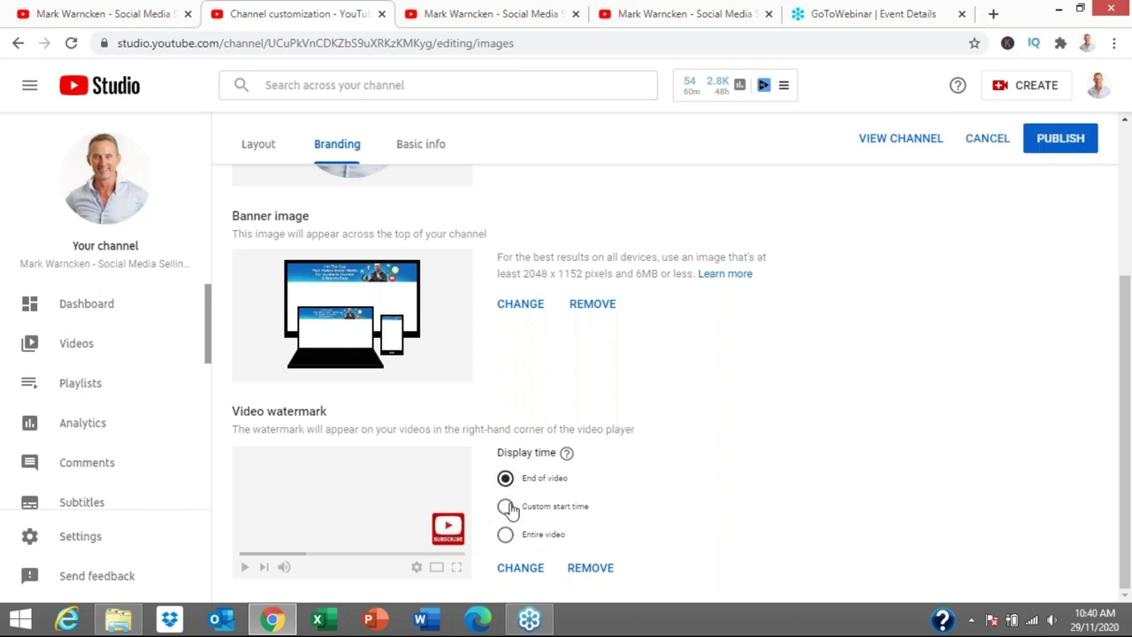
{"action": "left_click", "coordinate": [506, 508]}
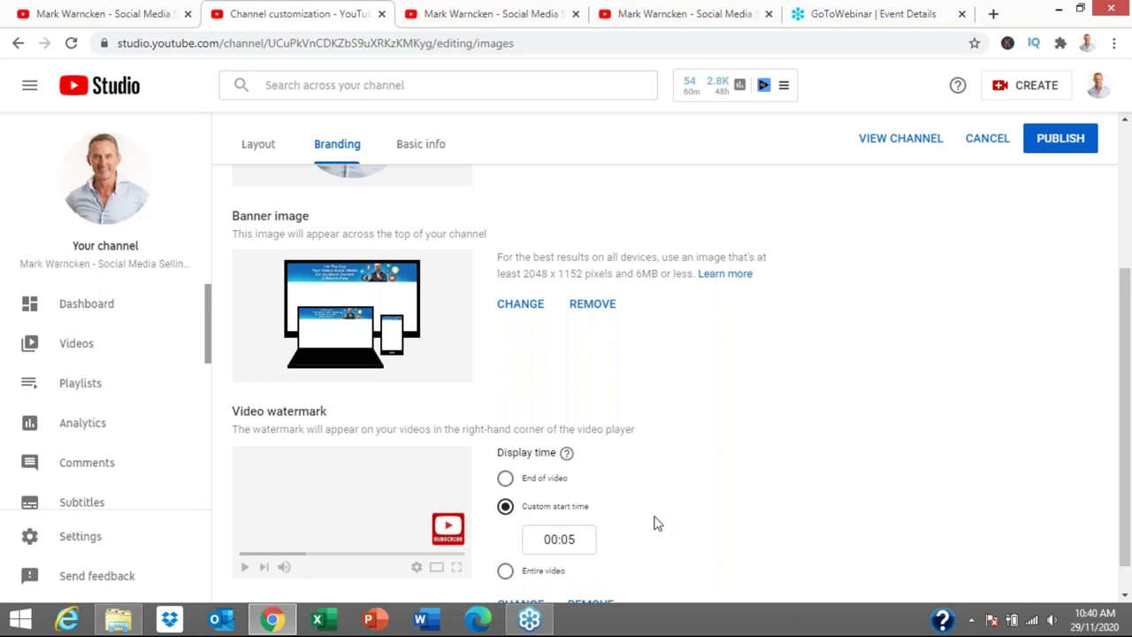
{"action": "left_click", "coordinate": [504, 572]}
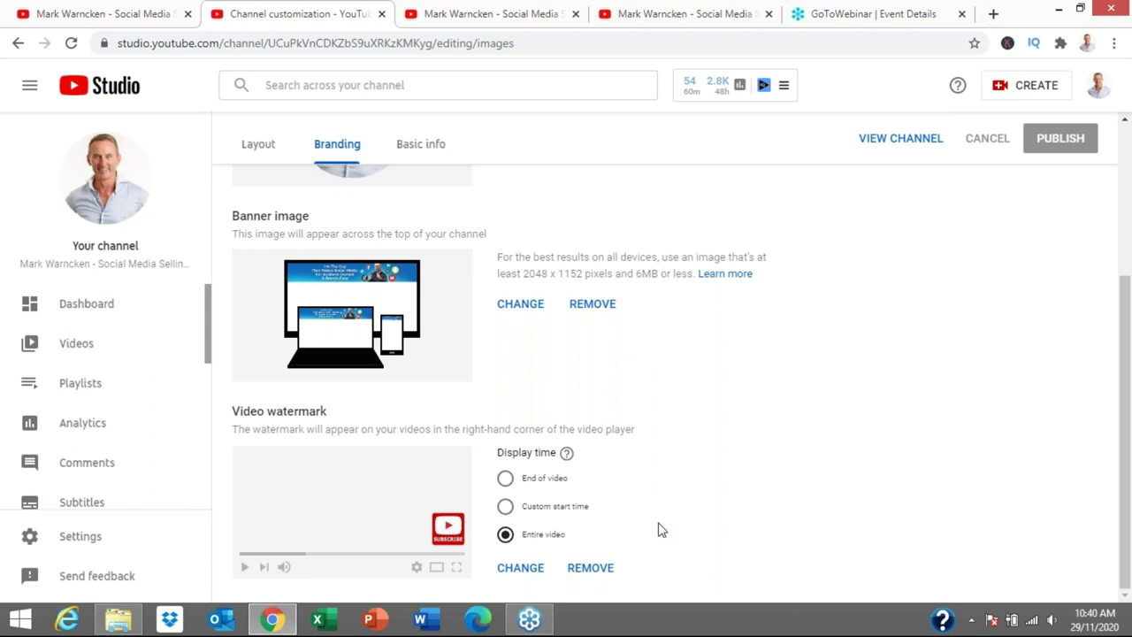
{"action": "scroll", "coordinate": [750, 530], "scroll_direction": "up", "scroll_amount": 1}
{"action": "scroll", "coordinate": [750, 531], "scroll_direction": "up", "scroll_amount": 3}
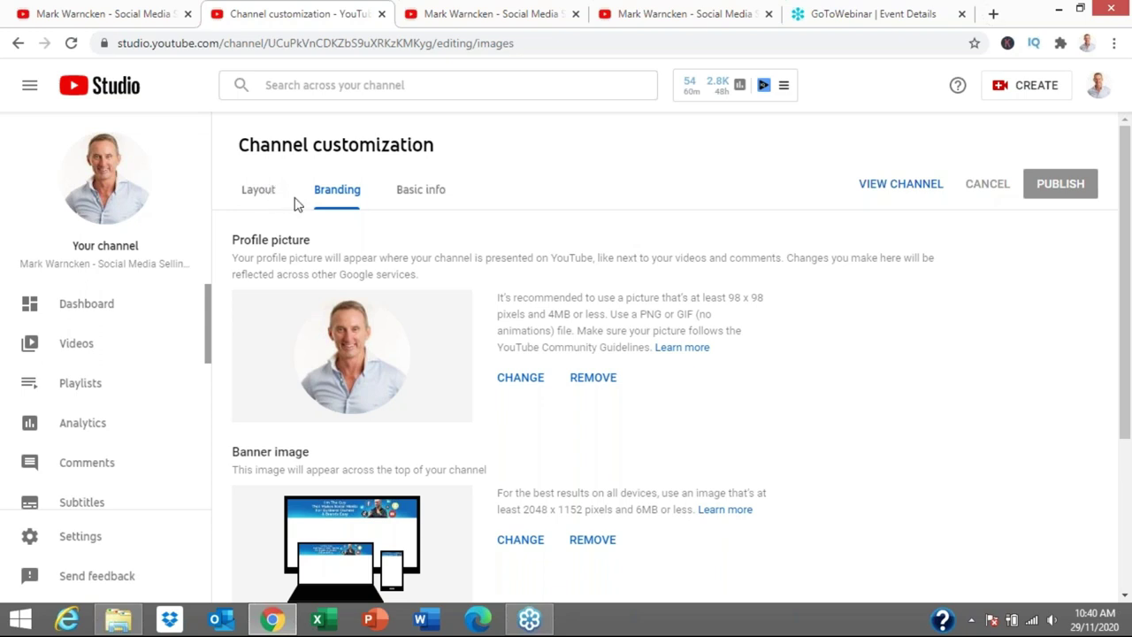
Open the channel's basic info settings and skim the channel name, description, URL and link fields
{"action": "left_click", "coordinate": [424, 193]}
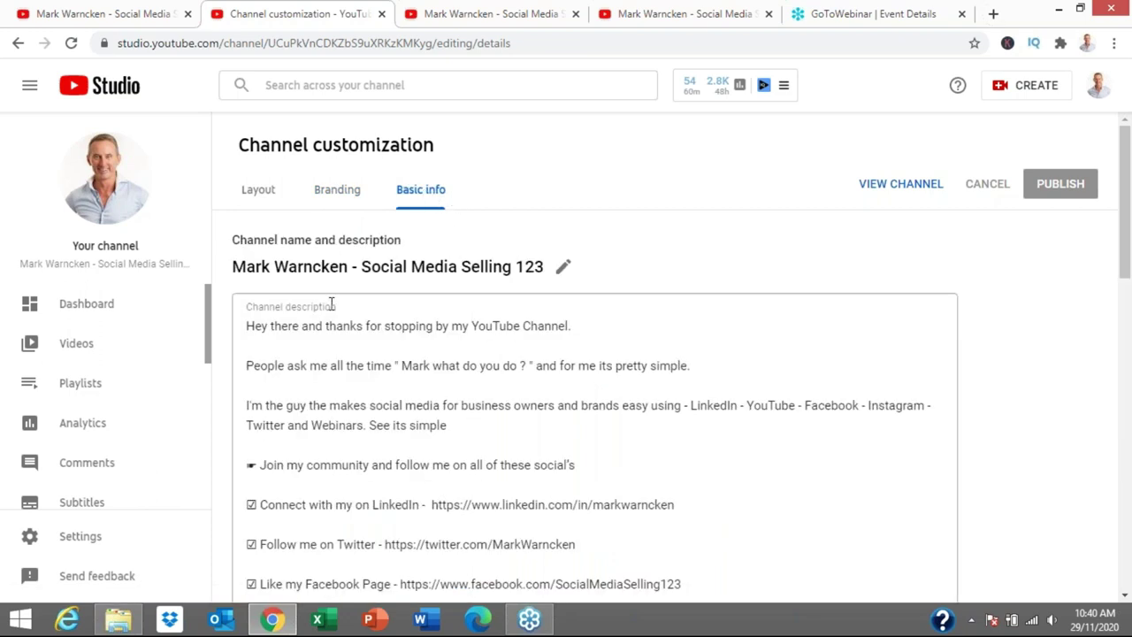
{"action": "scroll", "coordinate": [332, 306], "scroll_direction": "down", "scroll_amount": 1}
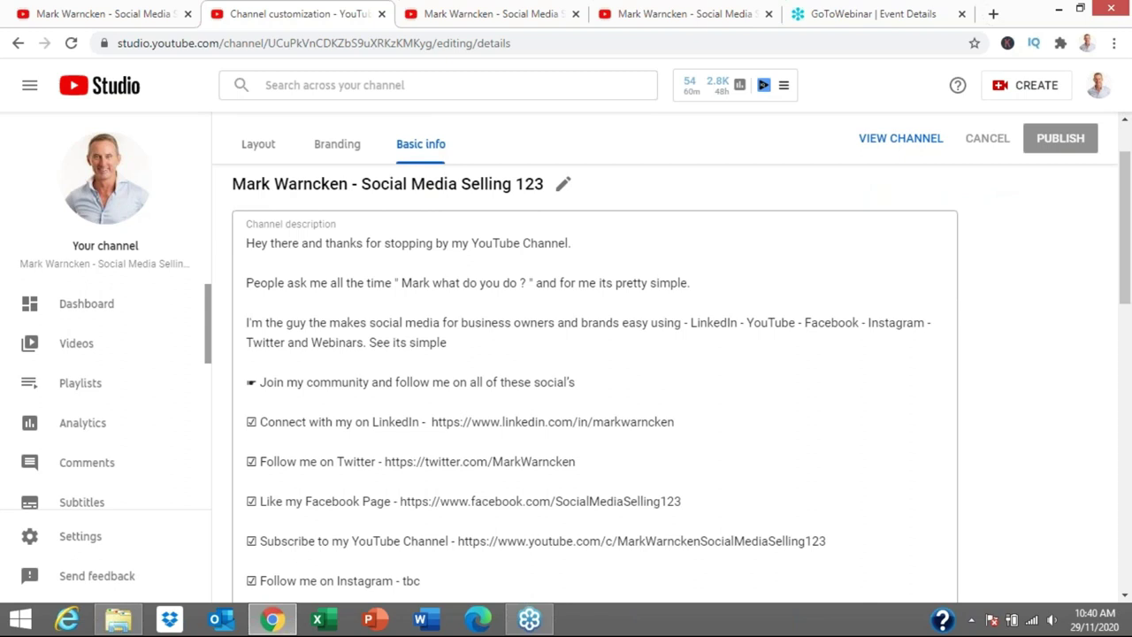
{"action": "scroll", "coordinate": [380, 341], "scroll_direction": "up", "scroll_amount": 1}
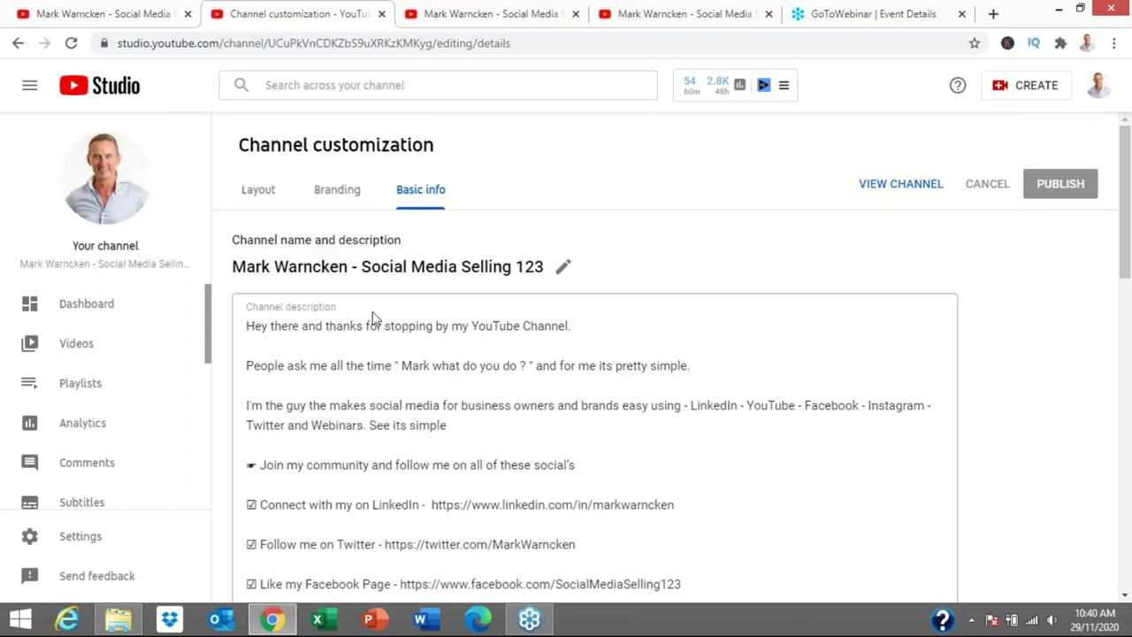
{"action": "scroll", "coordinate": [439, 308], "scroll_direction": "down", "scroll_amount": 5}
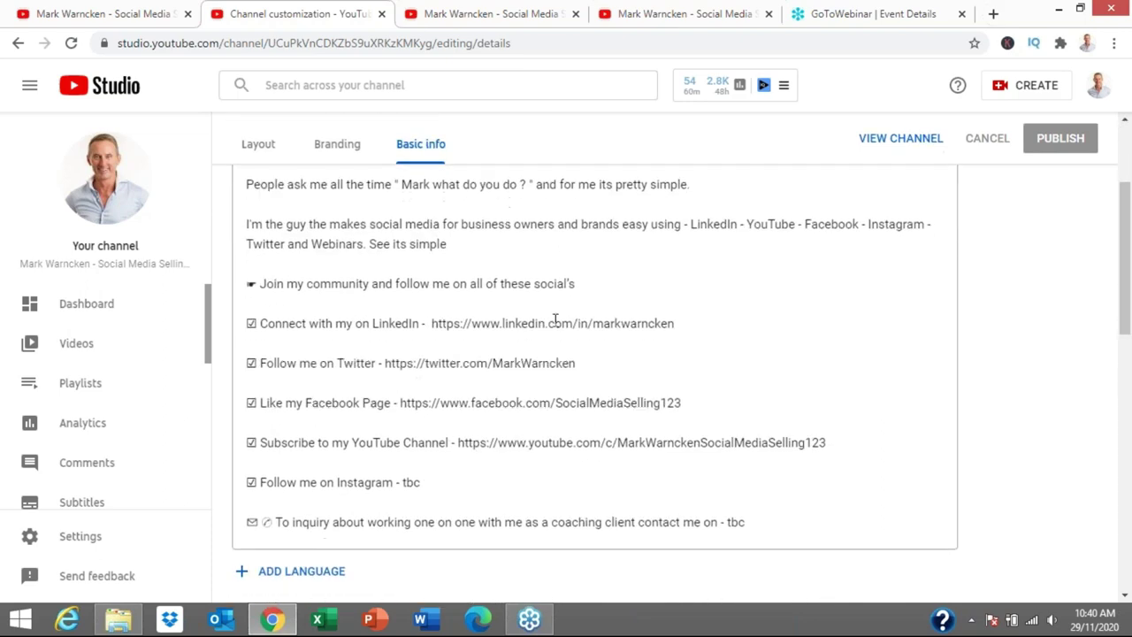
{"action": "scroll", "coordinate": [619, 342], "scroll_direction": "down", "scroll_amount": 5}
{"action": "scroll", "coordinate": [619, 341], "scroll_direction": "up", "scroll_amount": 10}
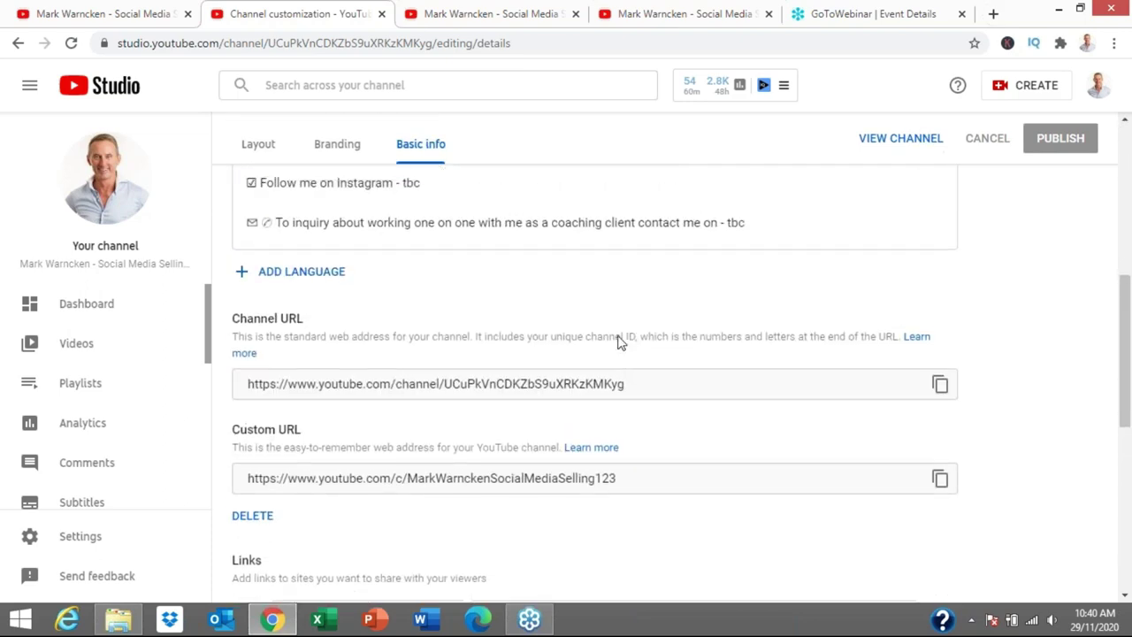
{"action": "scroll", "coordinate": [622, 339], "scroll_direction": "up", "scroll_amount": 1}
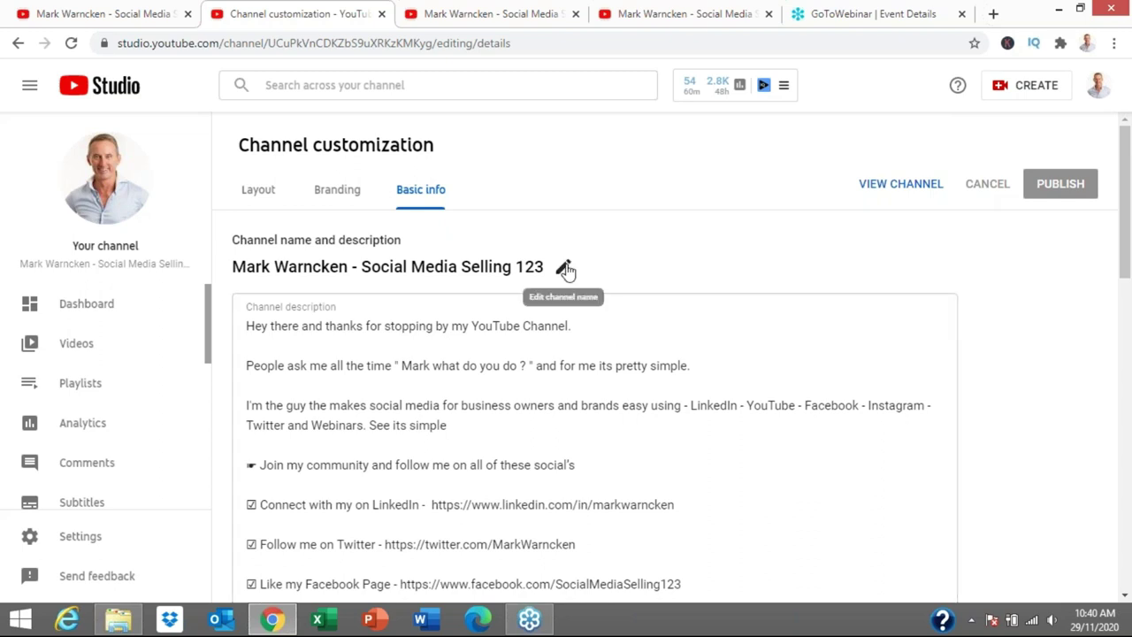
Examine the channel description from the welcome text to the social media links and coaching contact line
{"action": "left_click", "coordinate": [566, 341]}
{"action": "scroll", "coordinate": [748, 434], "scroll_direction": "down", "scroll_amount": 3}
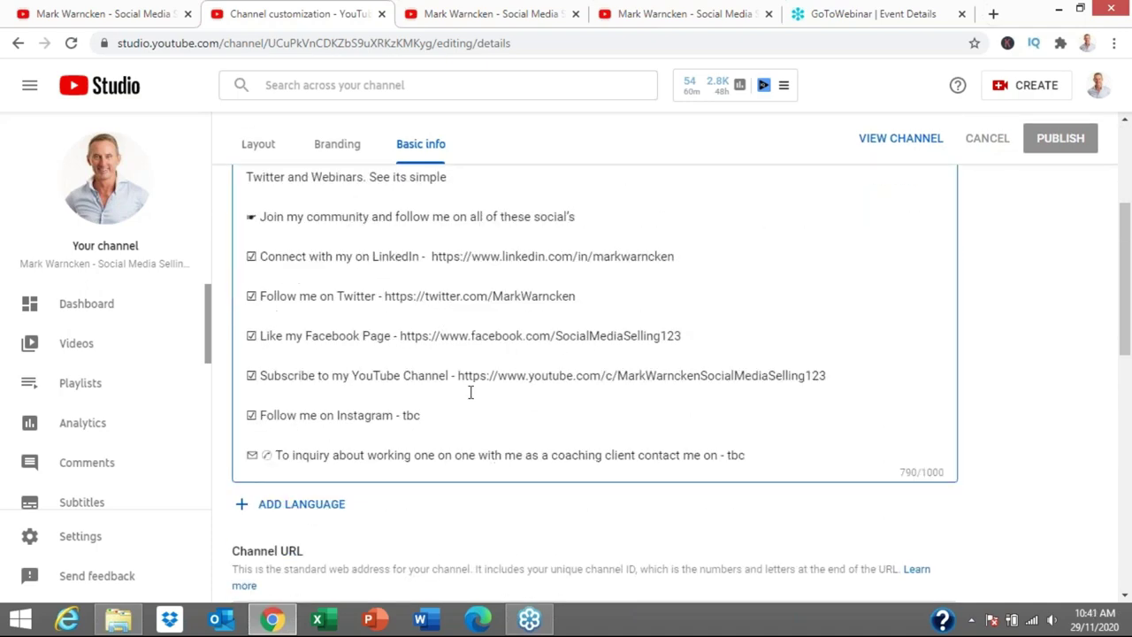
{"action": "scroll", "coordinate": [469, 392], "scroll_direction": "up", "scroll_amount": 2}
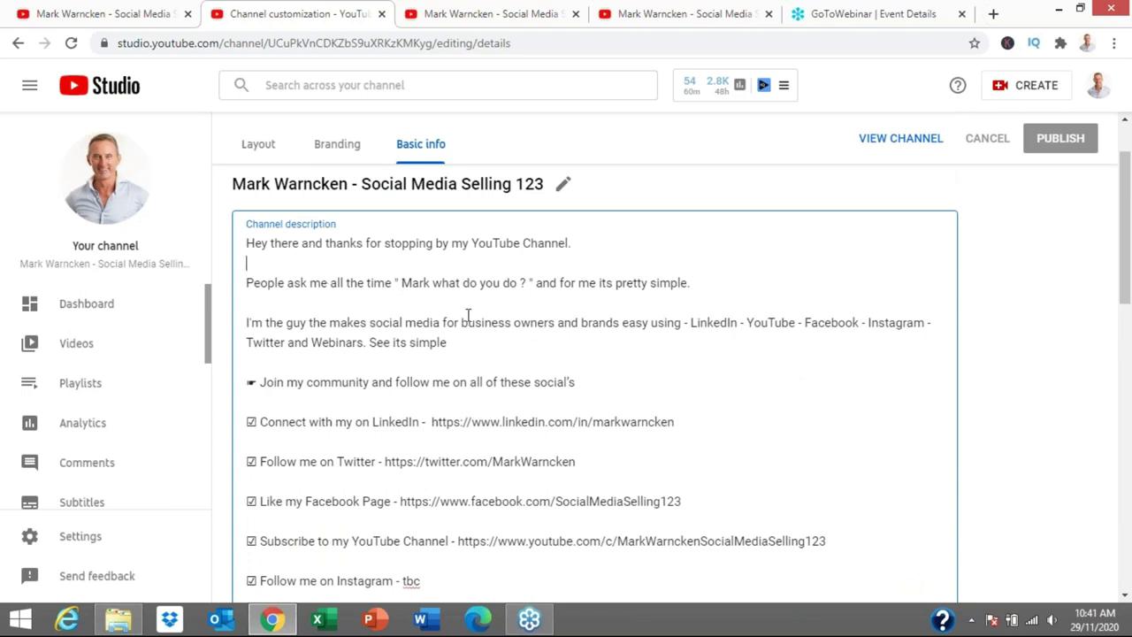
{"action": "scroll", "coordinate": [526, 336], "scroll_direction": "down", "scroll_amount": 1}
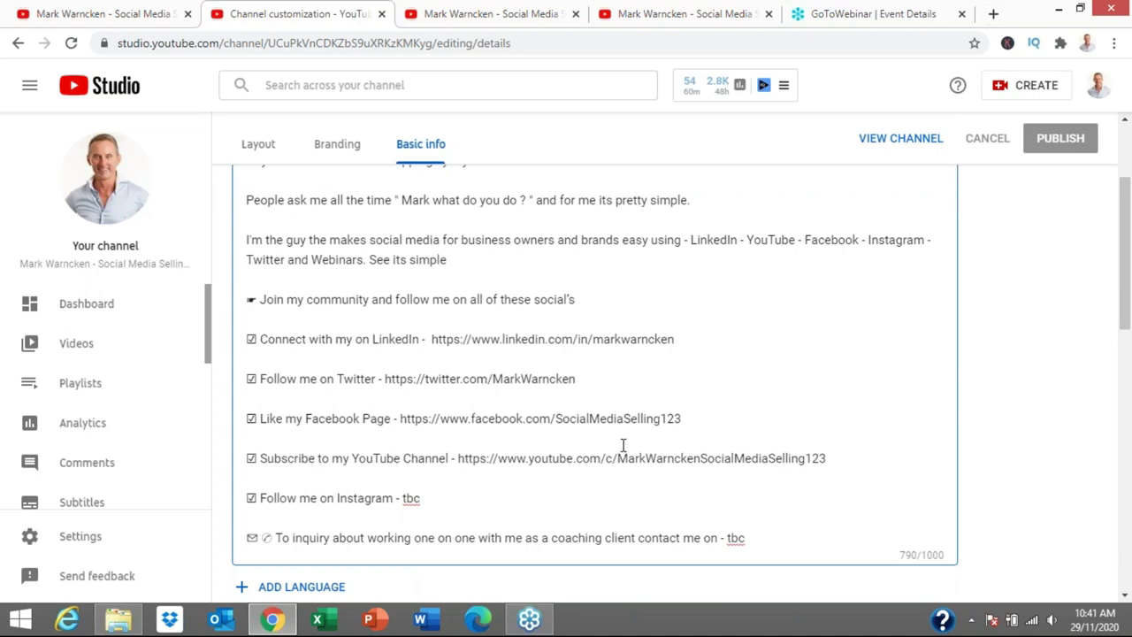
{"action": "scroll", "coordinate": [622, 445], "scroll_direction": "down", "scroll_amount": 2}
{"action": "scroll", "coordinate": [622, 444], "scroll_direction": "up", "scroll_amount": 4}
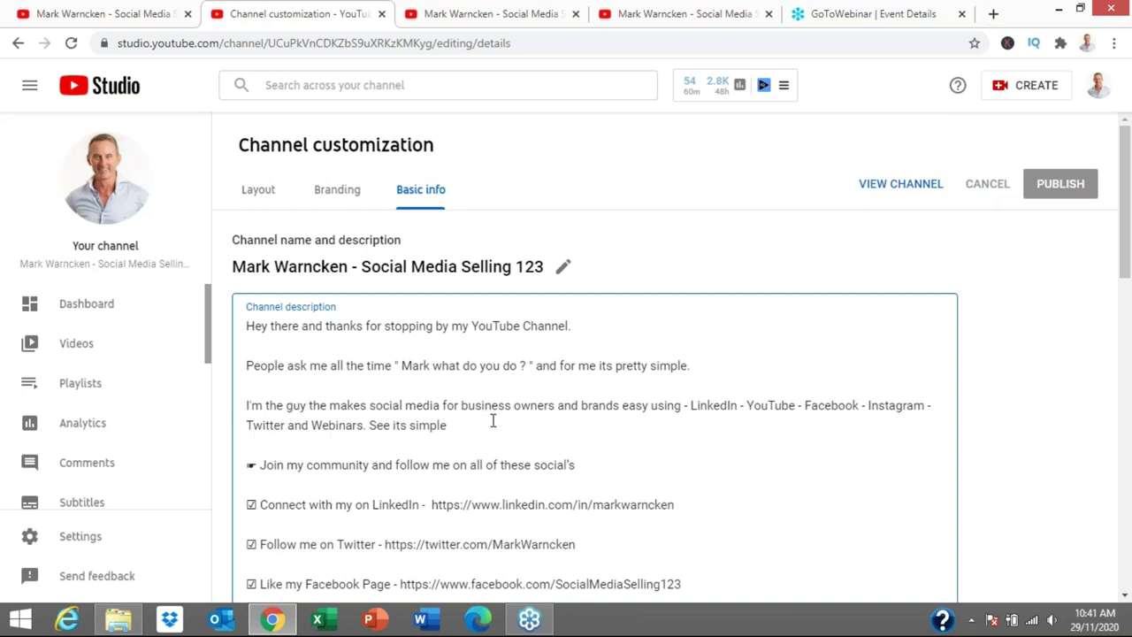
{"action": "scroll", "coordinate": [493, 421], "scroll_direction": "down", "scroll_amount": 5}
{"action": "scroll", "coordinate": [521, 422], "scroll_direction": "up", "scroll_amount": 3}
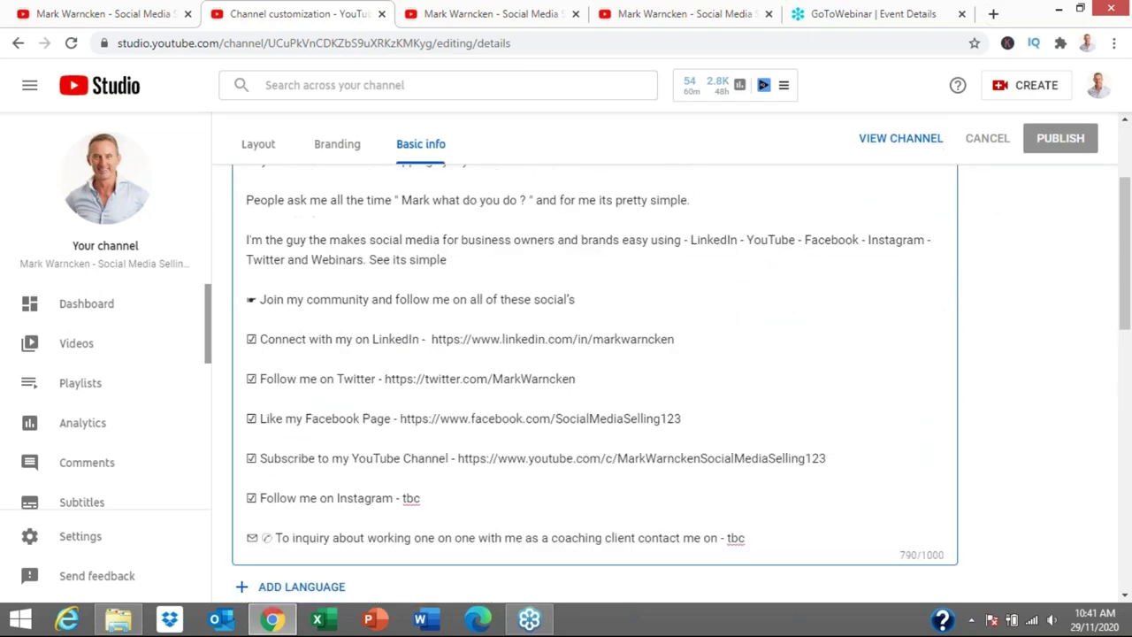
{"action": "scroll", "coordinate": [566, 410], "scroll_direction": "down", "scroll_amount": 1}
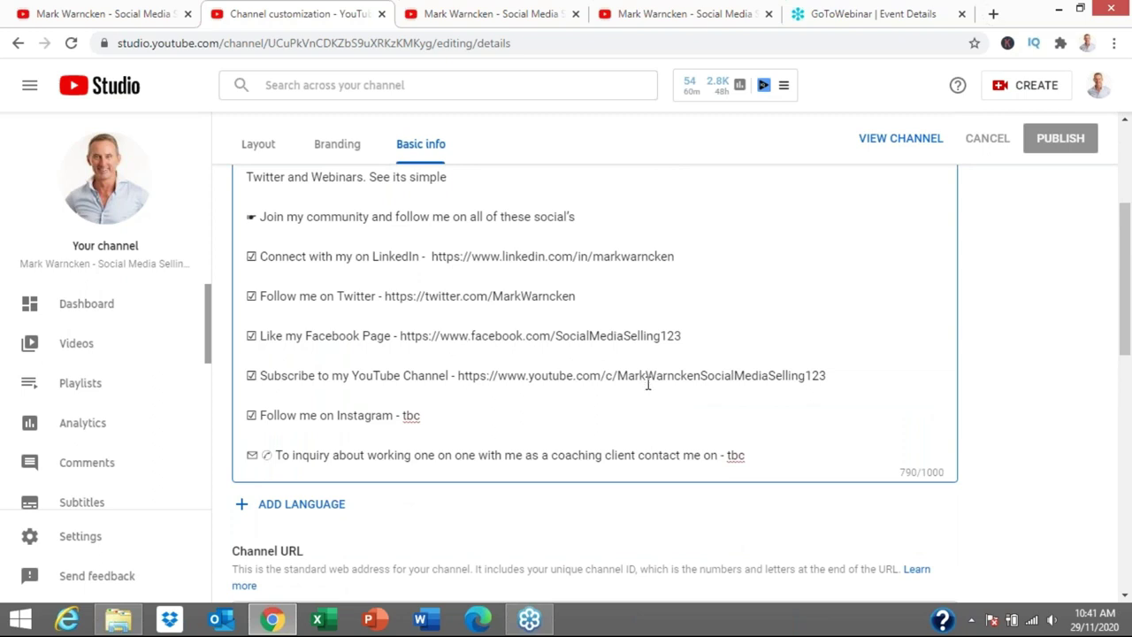
Compare the standard channel URL with the custom URL by highlighting each address
{"action": "scroll", "coordinate": [411, 329], "scroll_direction": "down", "scroll_amount": 3}
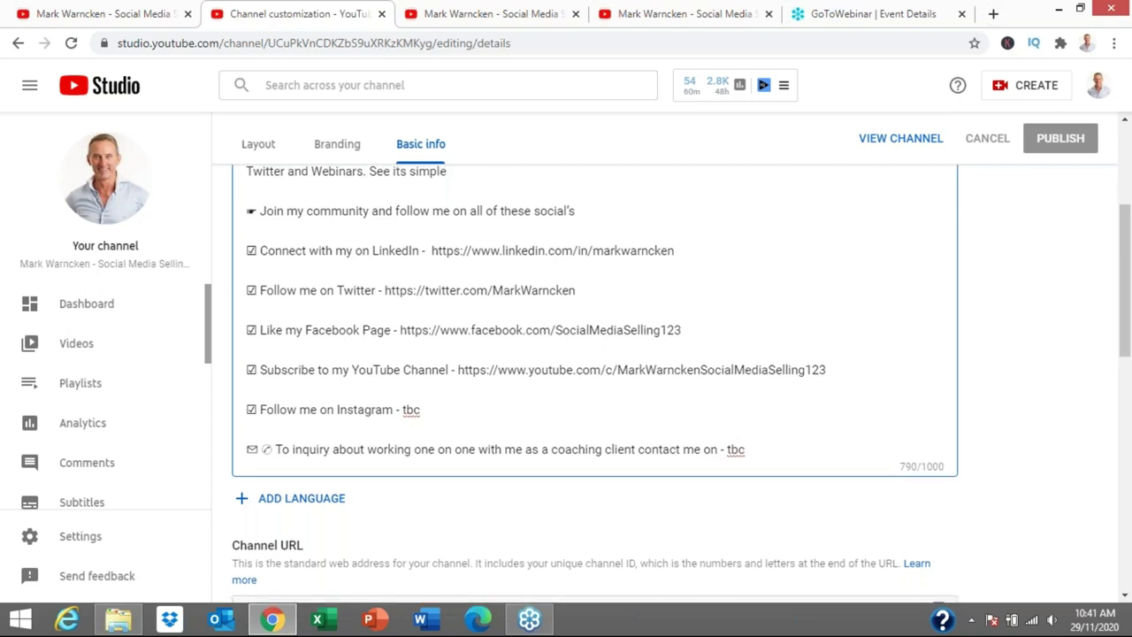
{"action": "scroll", "coordinate": [331, 274], "scroll_direction": "down", "scroll_amount": 2}
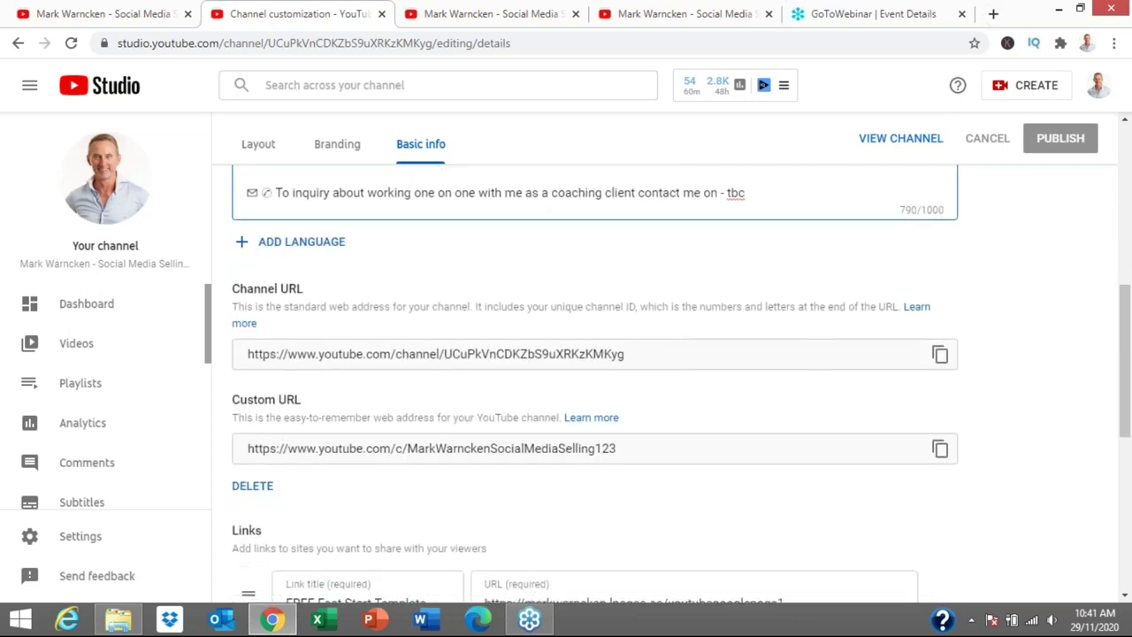
{"action": "scroll", "coordinate": [323, 253], "scroll_direction": "up", "scroll_amount": 1}
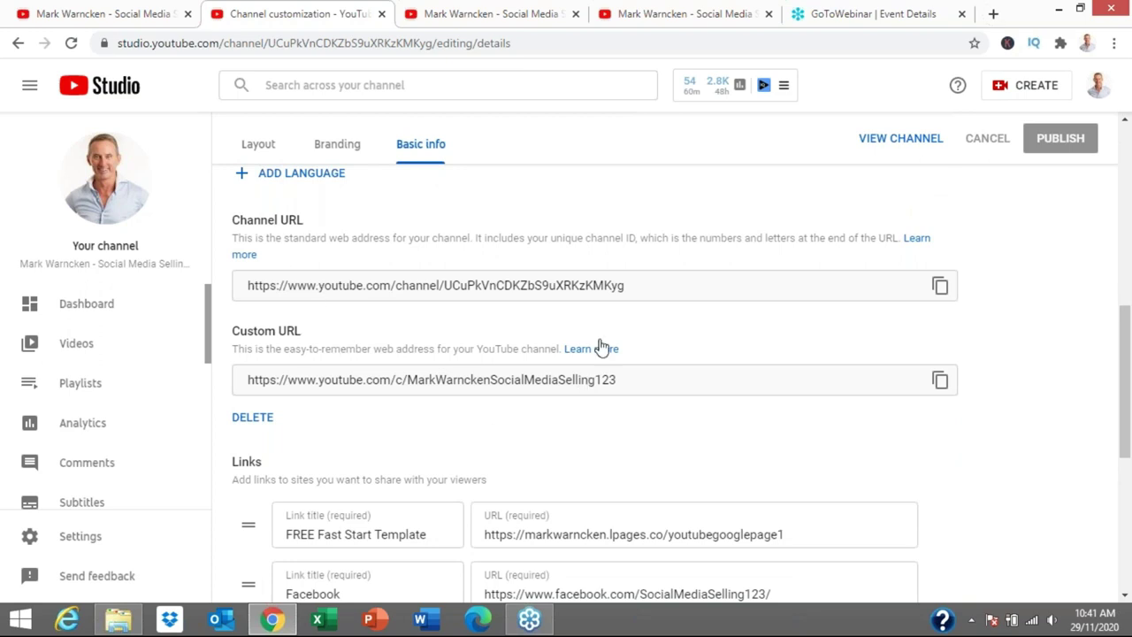
{"action": "left_click_drag", "start_coordinate": [640, 284], "coordinate": [245, 285]}
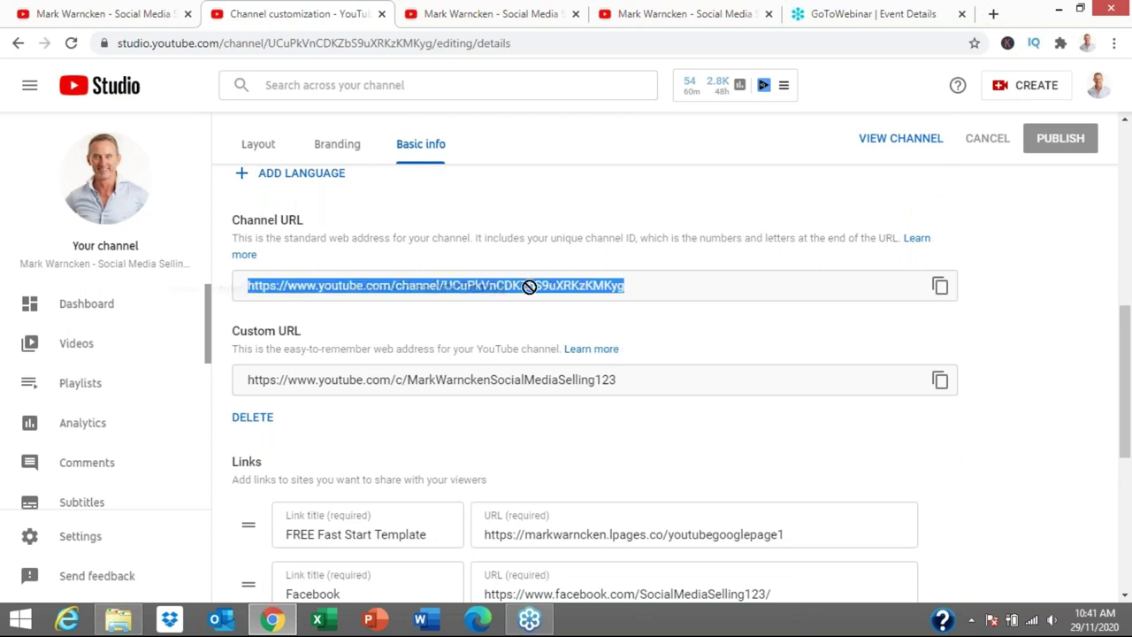
{"action": "left_click", "coordinate": [998, 315]}
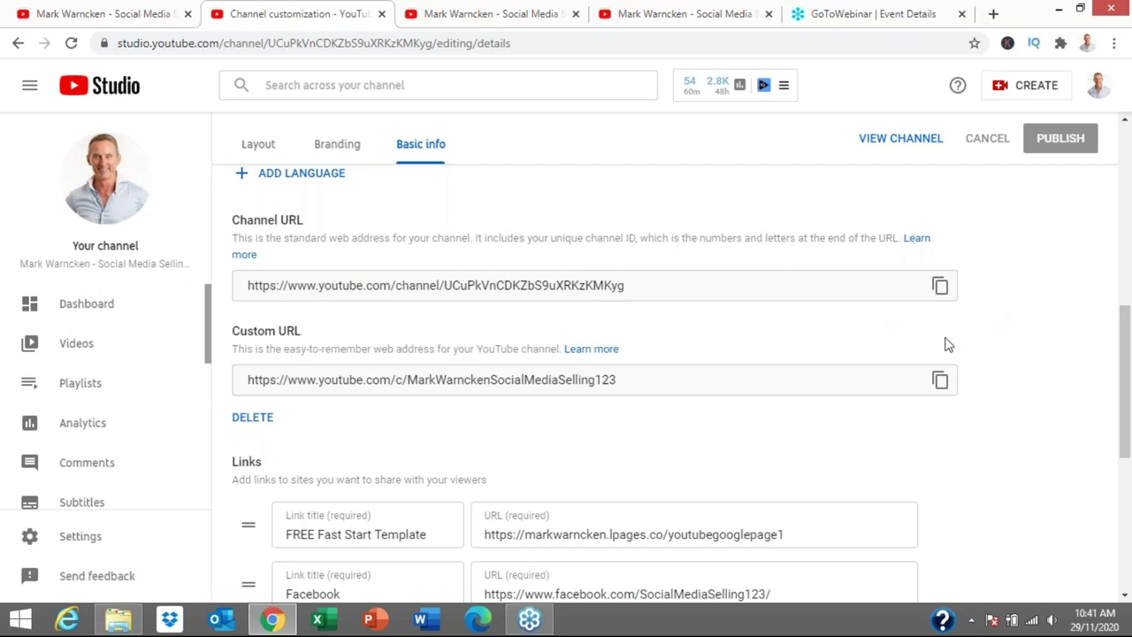
{"action": "triple_click", "coordinate": [629, 381]}
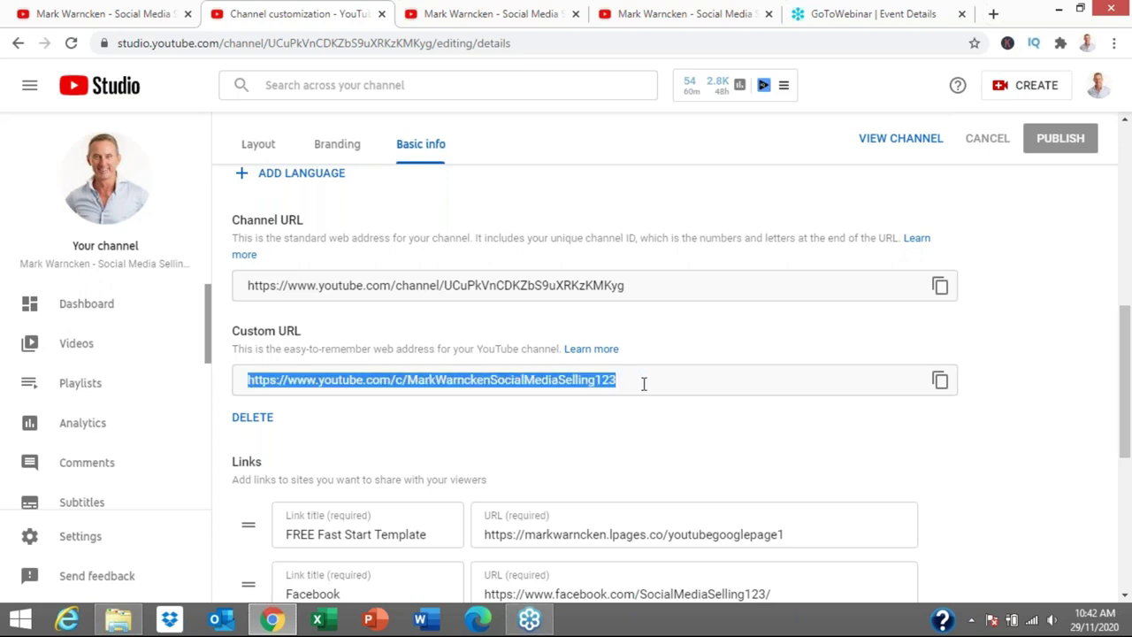
{"action": "left_click", "coordinate": [669, 361]}
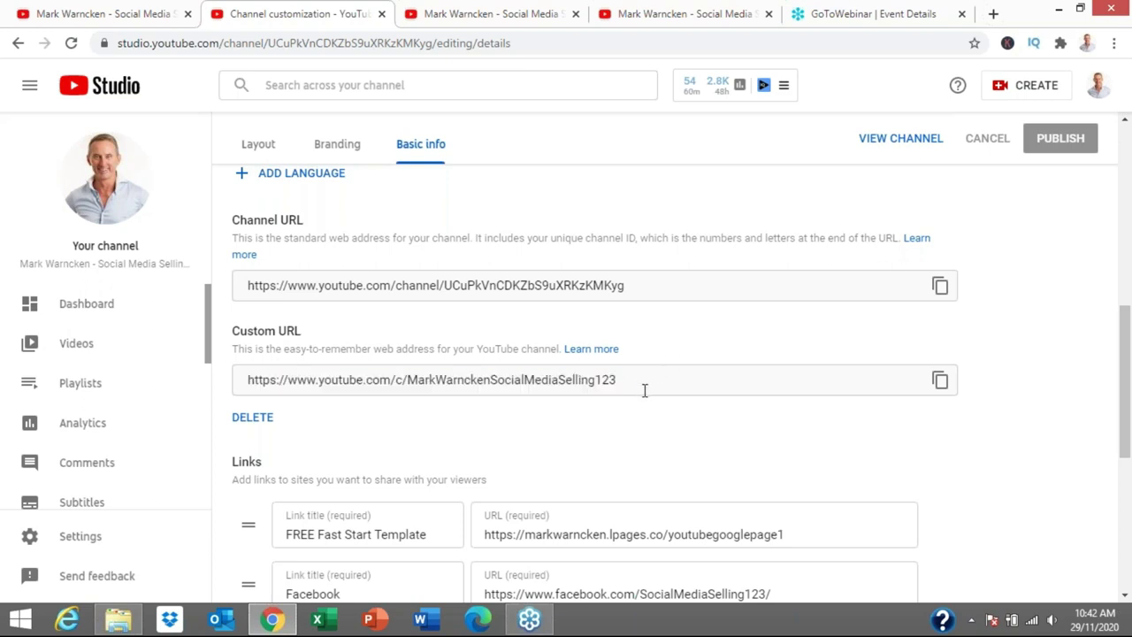
Review the channel's site links, check how they appear on the channel page's banner, and return to the basic info settings
{"action": "scroll", "coordinate": [644, 390], "scroll_direction": "down", "scroll_amount": 3}
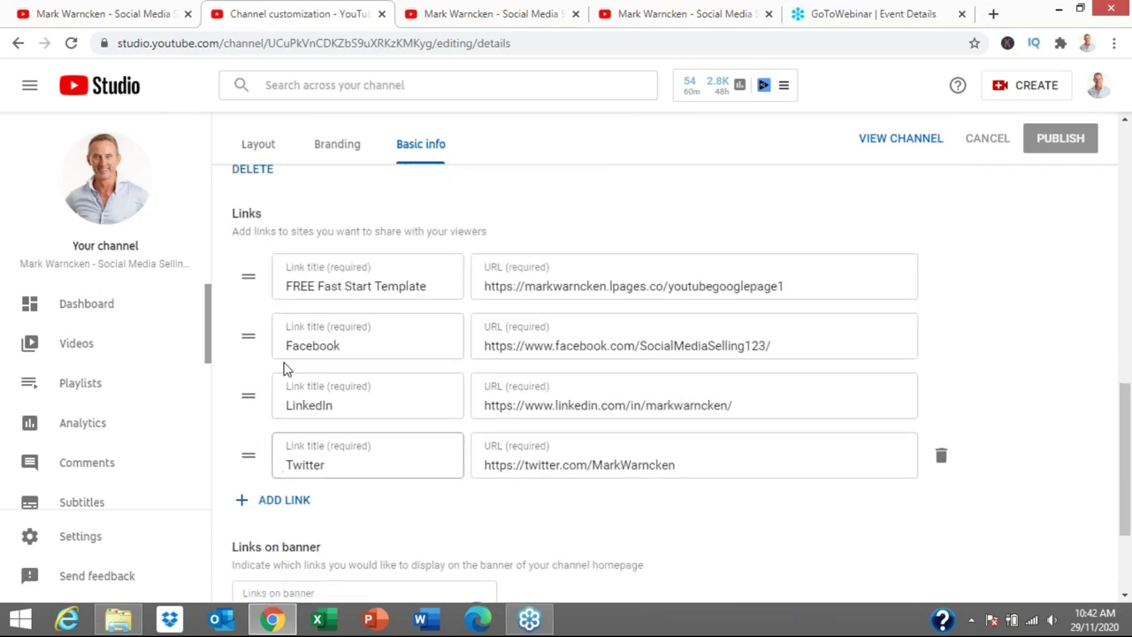
{"action": "left_click", "coordinate": [158, 21]}
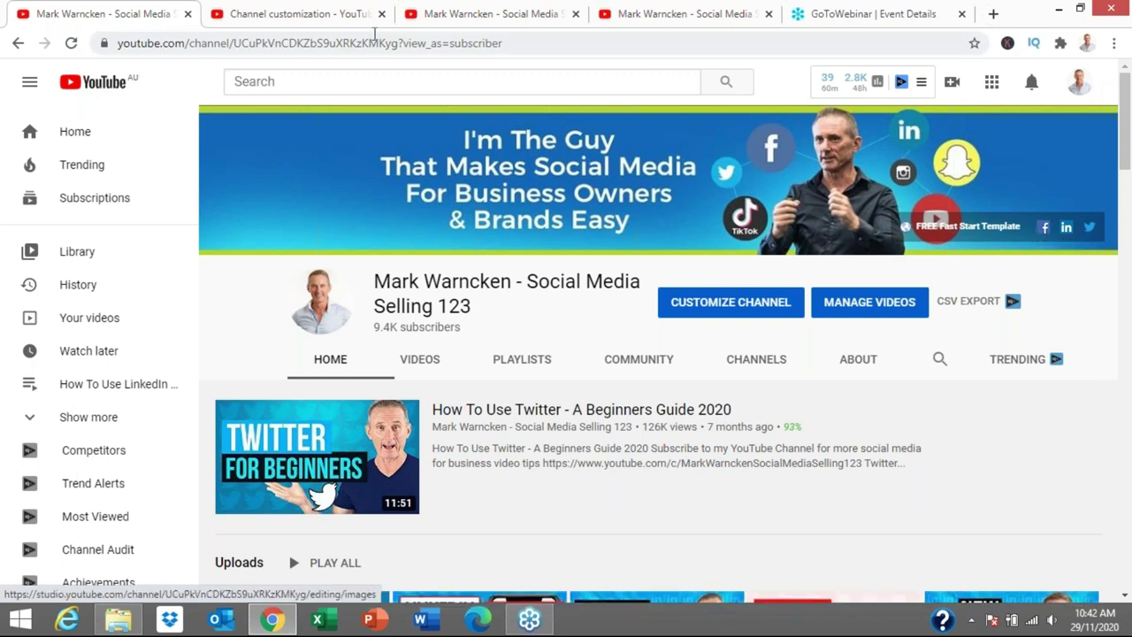
{"action": "left_click", "coordinate": [346, 23]}
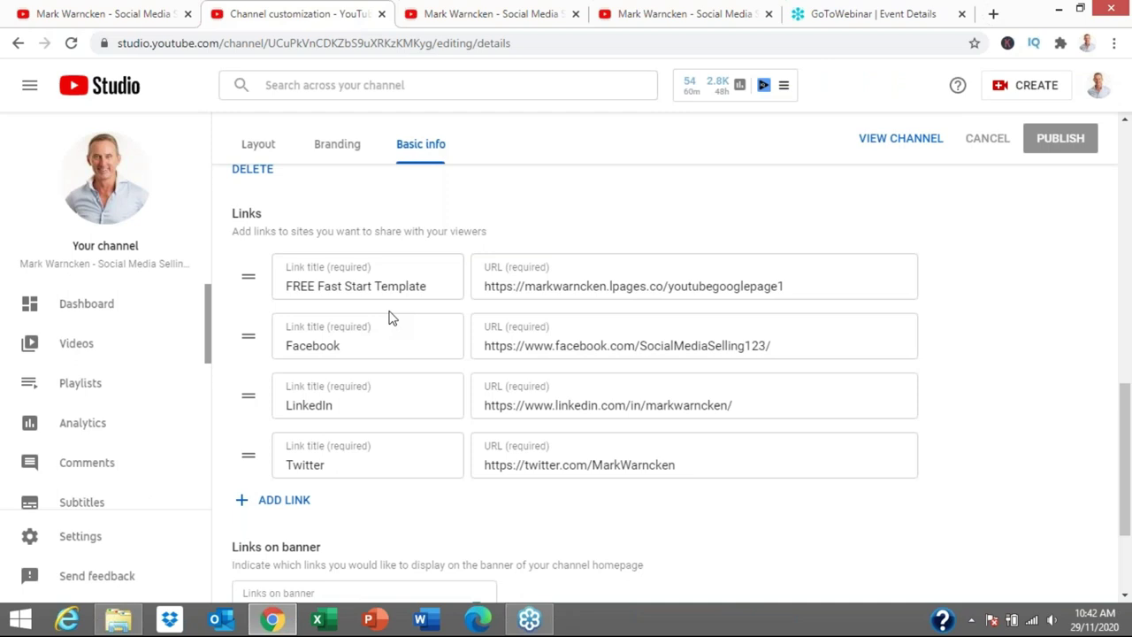
Try adding a fifth site link below Twitter and delete the empty link entry
{"action": "scroll", "coordinate": [391, 318], "scroll_direction": "down", "scroll_amount": 1}
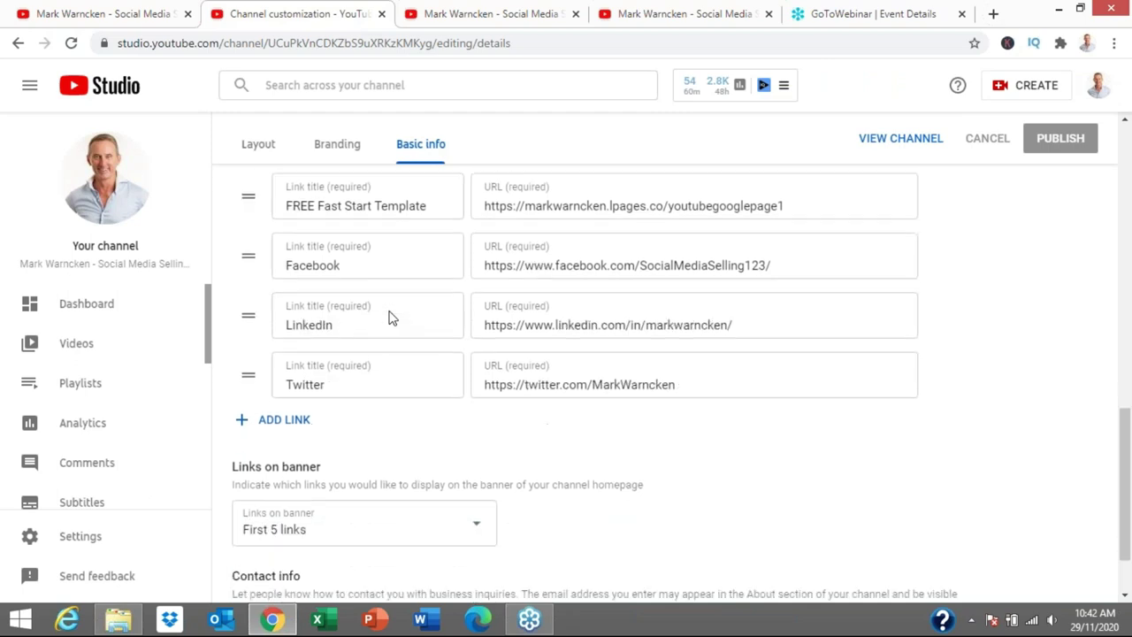
{"action": "left_click", "coordinate": [270, 421]}
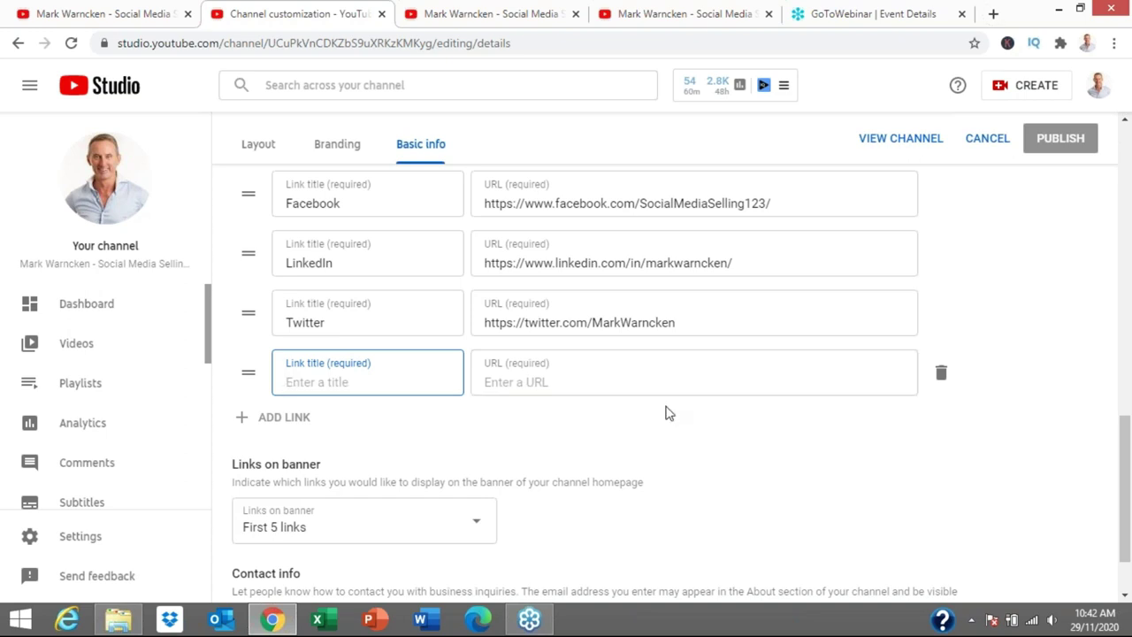
{"action": "scroll", "coordinate": [665, 412], "scroll_direction": "down", "scroll_amount": 1}
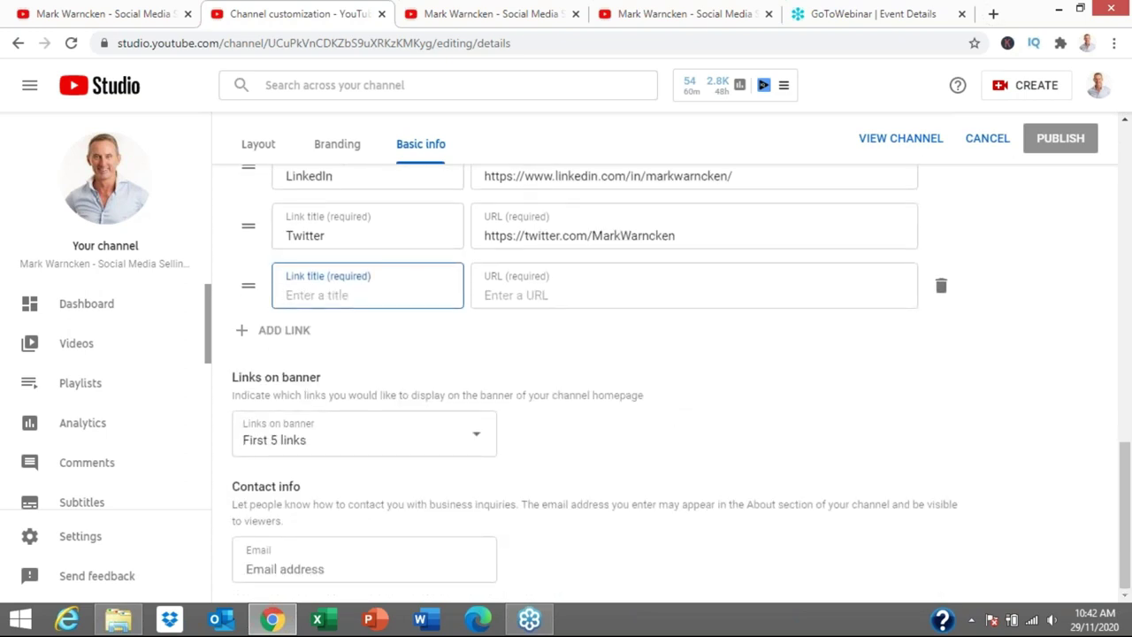
{"action": "scroll", "coordinate": [425, 280], "scroll_direction": "up", "scroll_amount": 2}
{"action": "scroll", "coordinate": [425, 280], "scroll_direction": "up", "scroll_amount": 1}
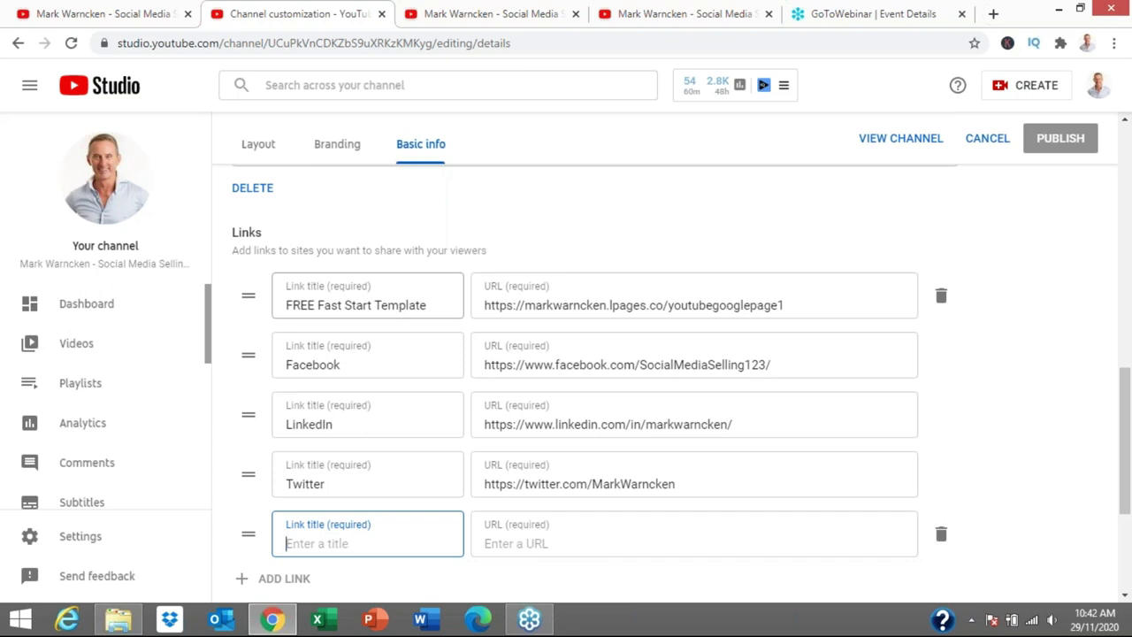
{"action": "left_click", "coordinate": [1031, 371]}
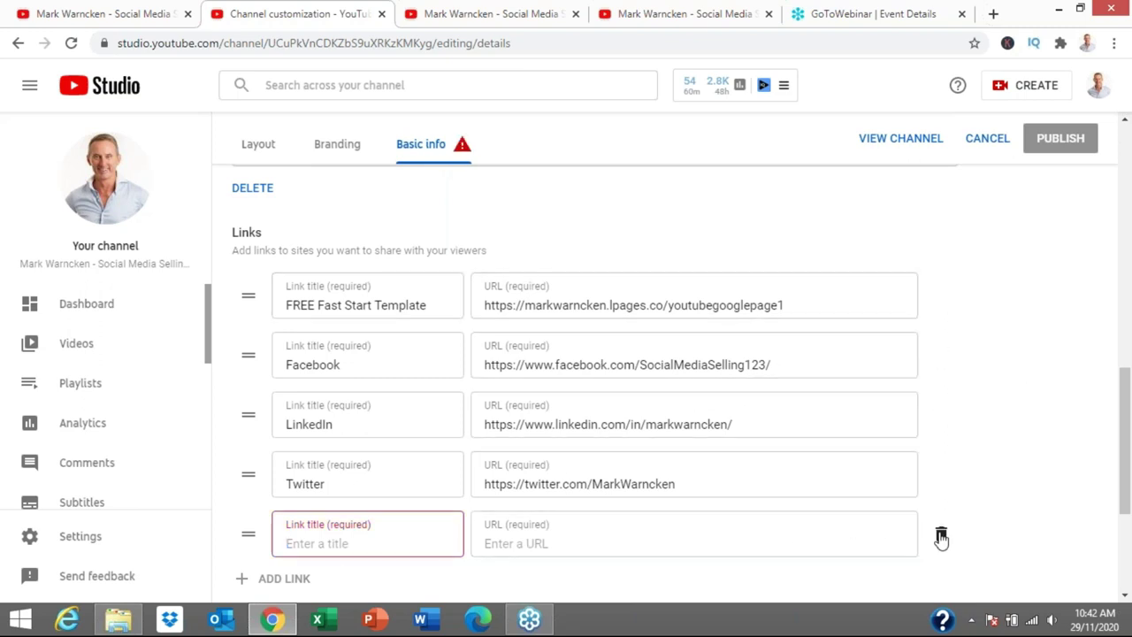
{"action": "left_click", "coordinate": [941, 536]}
Check the Links on banner and Contact info settings and return to the channel description
{"action": "scroll", "coordinate": [595, 404], "scroll_direction": "down", "scroll_amount": 2}
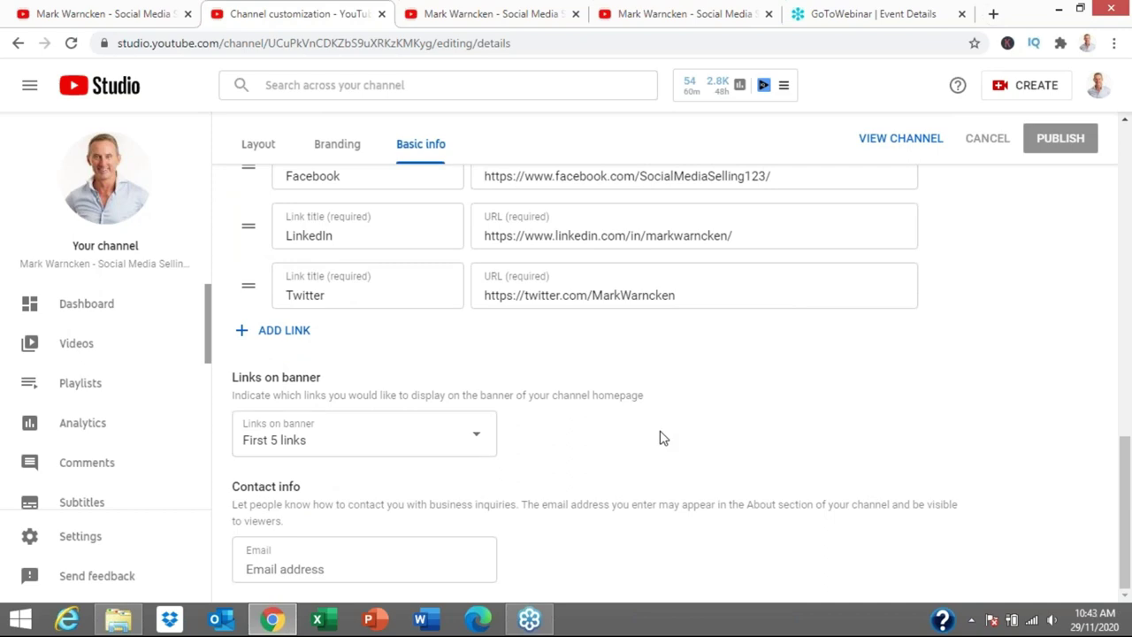
{"action": "scroll", "coordinate": [664, 442], "scroll_direction": "up", "scroll_amount": 5}
{"action": "scroll", "coordinate": [669, 445], "scroll_direction": "up", "scroll_amount": 8}
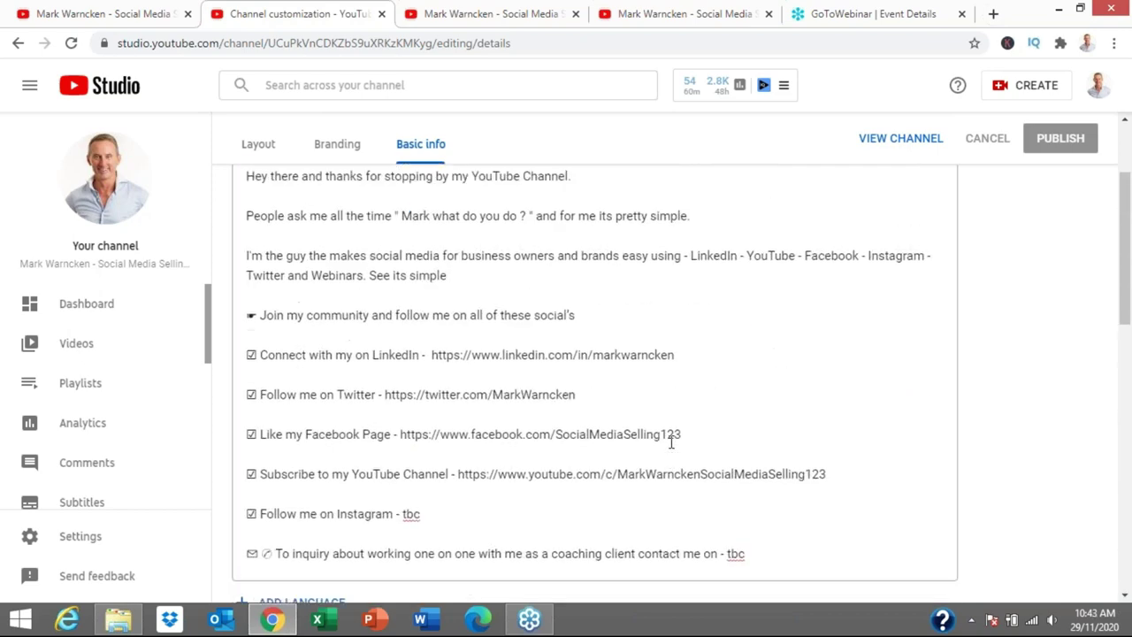
On the public channel page, review the About section's description and links, and visit the Videos and Home sections
{"action": "left_click", "coordinate": [84, 13]}
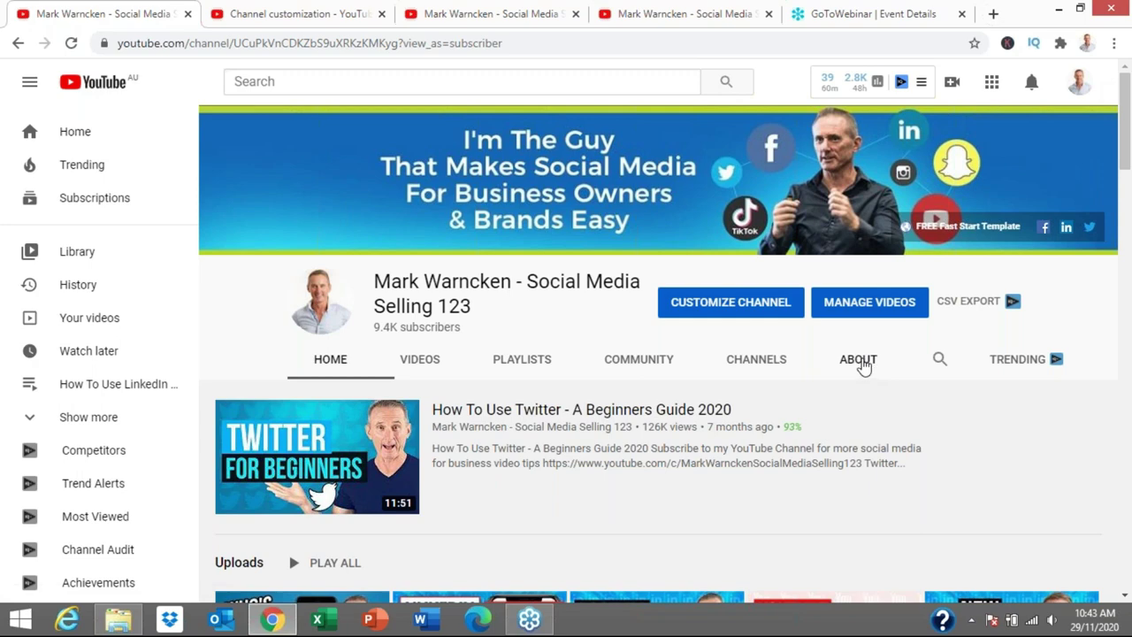
{"action": "left_click", "coordinate": [860, 363]}
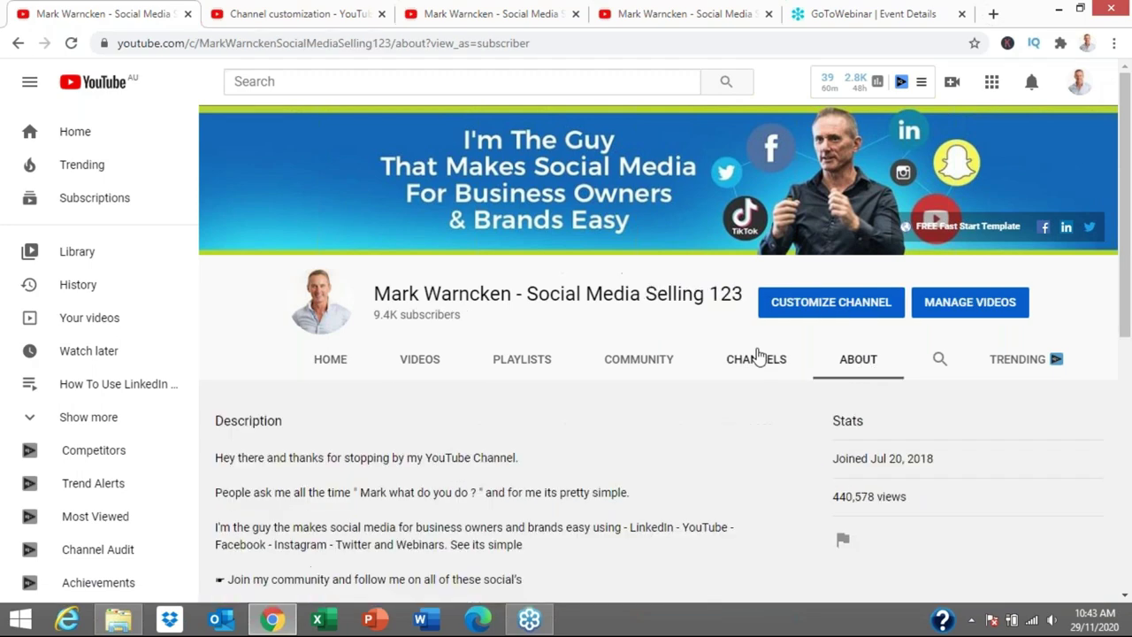
{"action": "scroll", "coordinate": [746, 355], "scroll_direction": "down", "scroll_amount": 10}
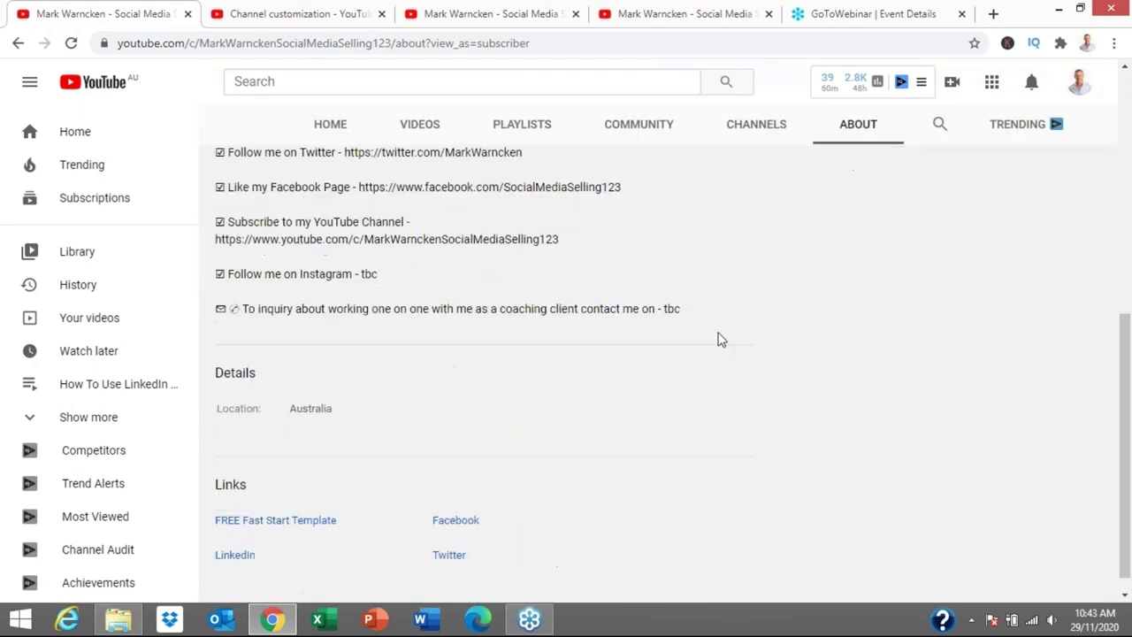
{"action": "scroll", "coordinate": [717, 340], "scroll_direction": "up", "scroll_amount": 10}
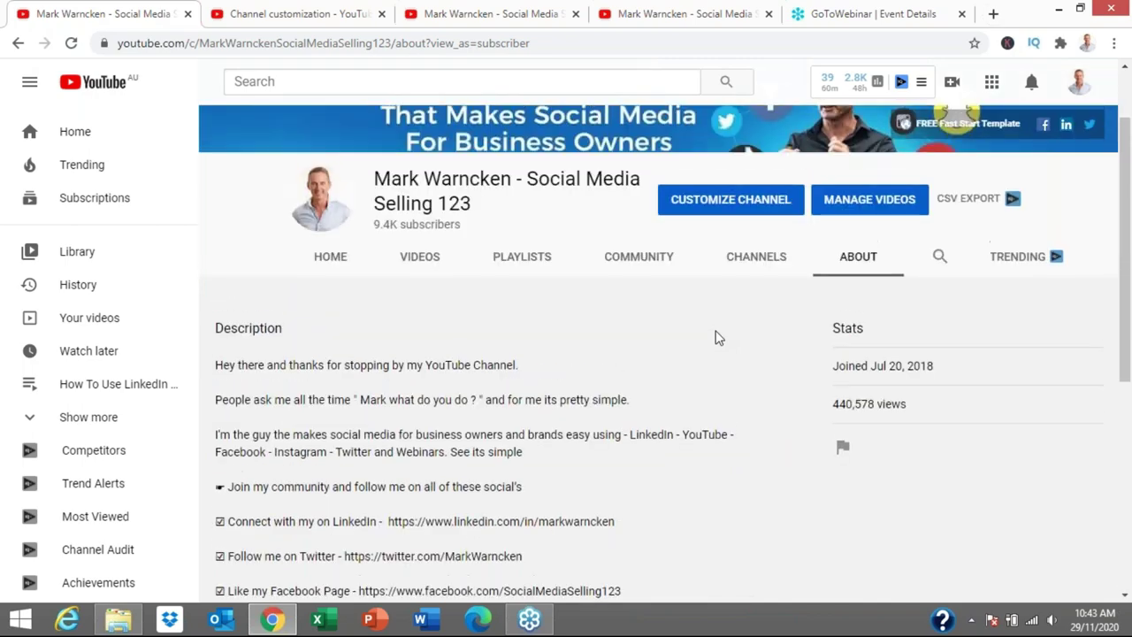
{"action": "left_click", "coordinate": [415, 365]}
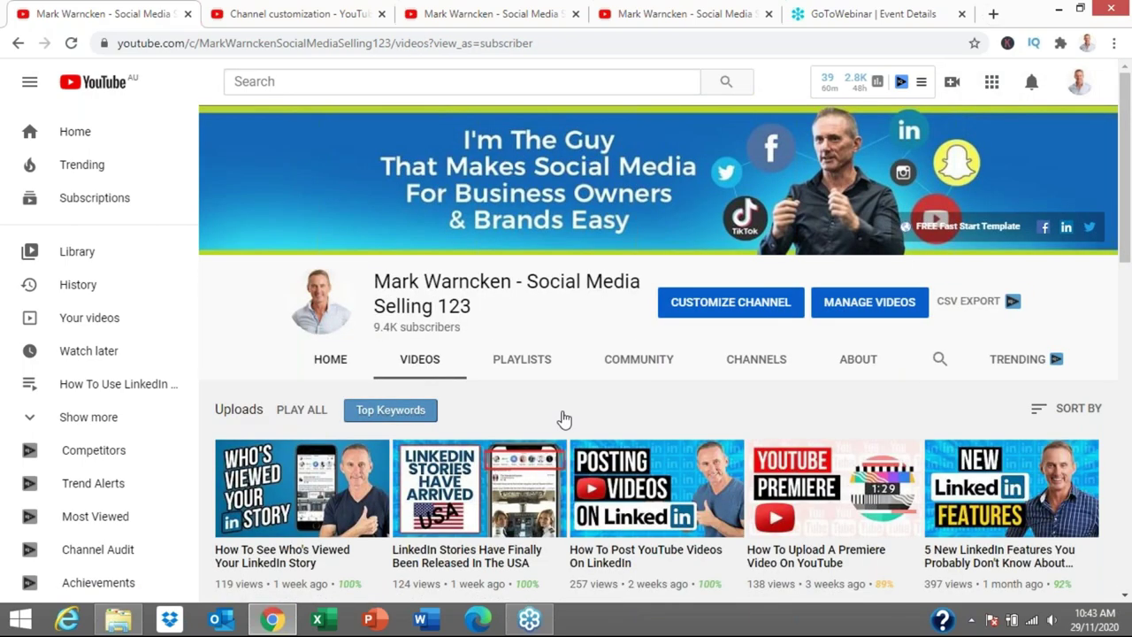
{"action": "left_click", "coordinate": [334, 360]}
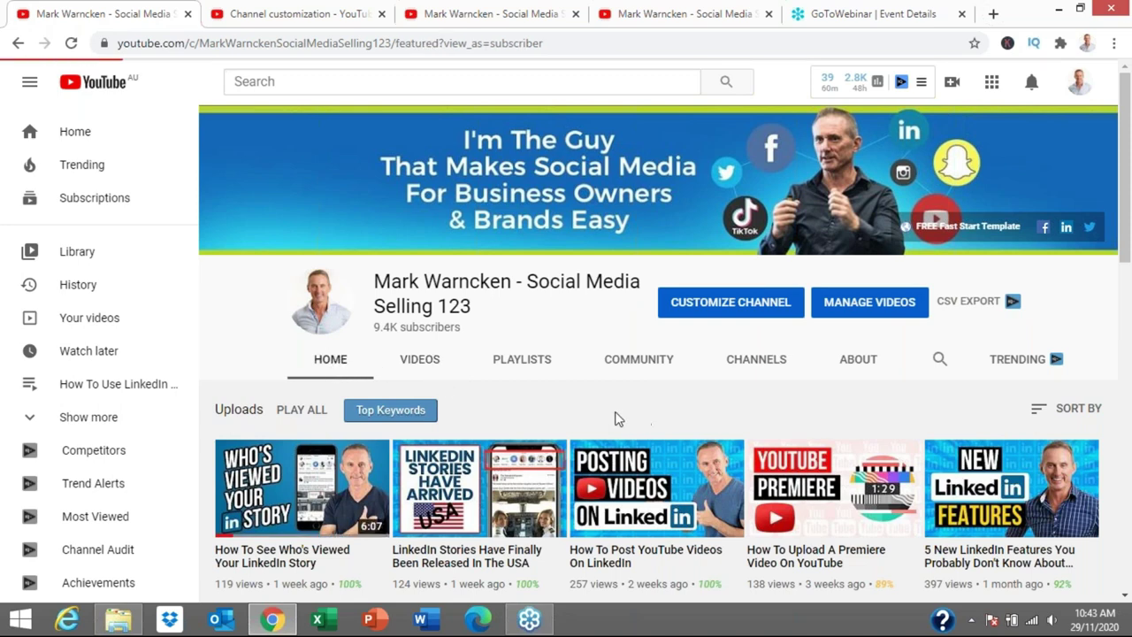